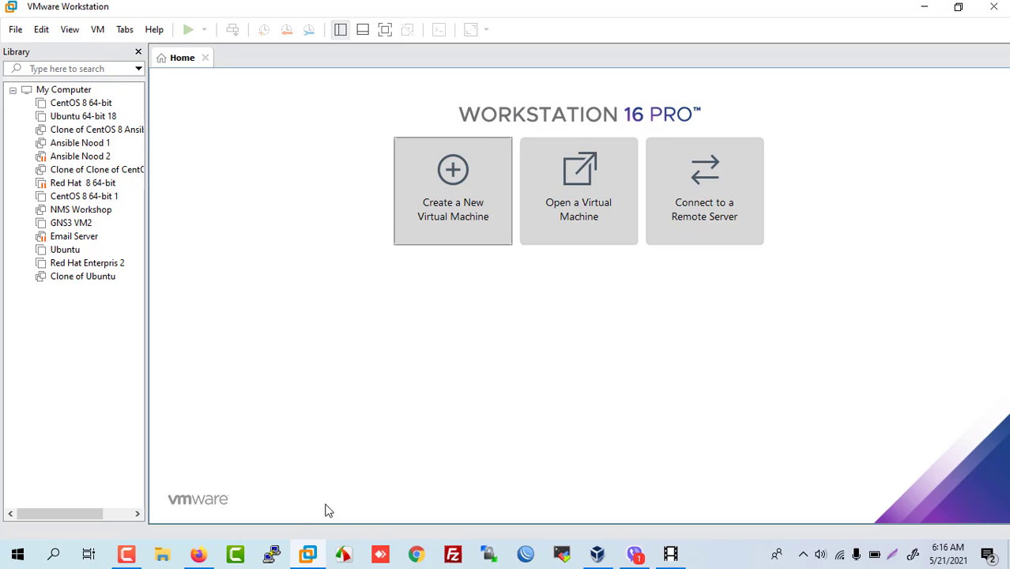
# Step: Open the Kali downloads page in a new tab and confirm the 2021.1 installer ISO finished downloading
pyautogui.click(199, 555)
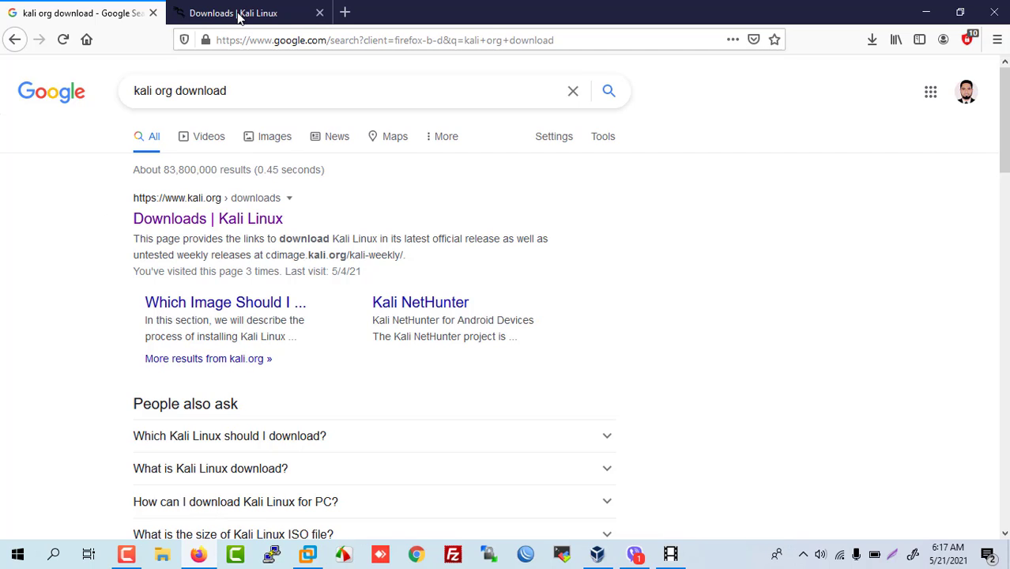
pyautogui.rightClick(196, 221)
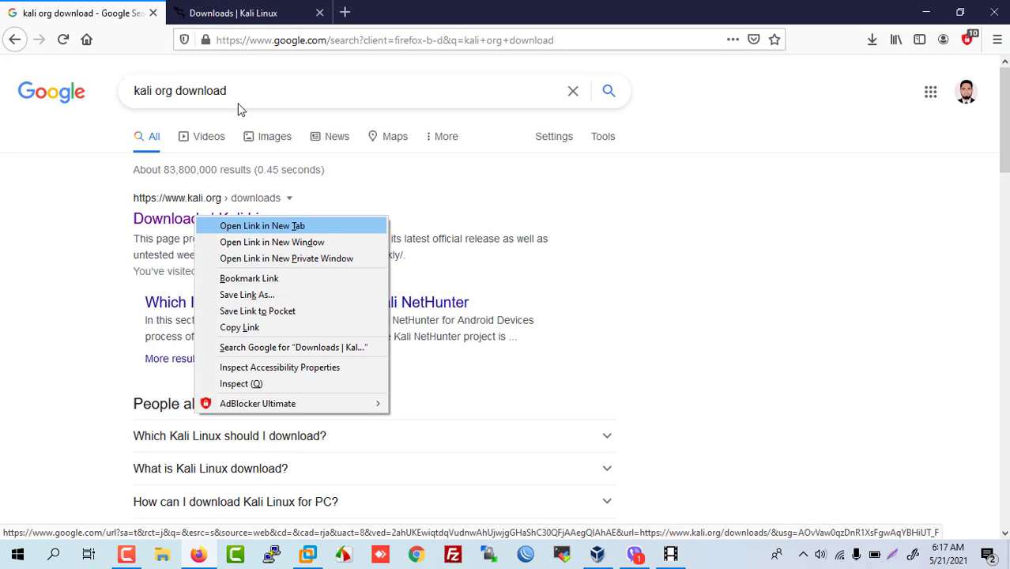
pyautogui.click(239, 225)
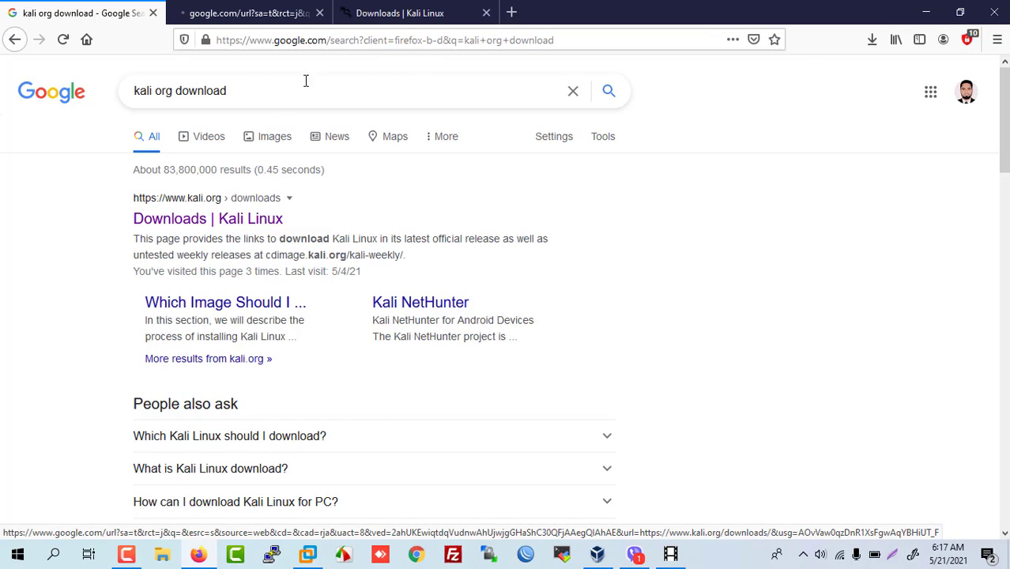
pyautogui.click(399, 14)
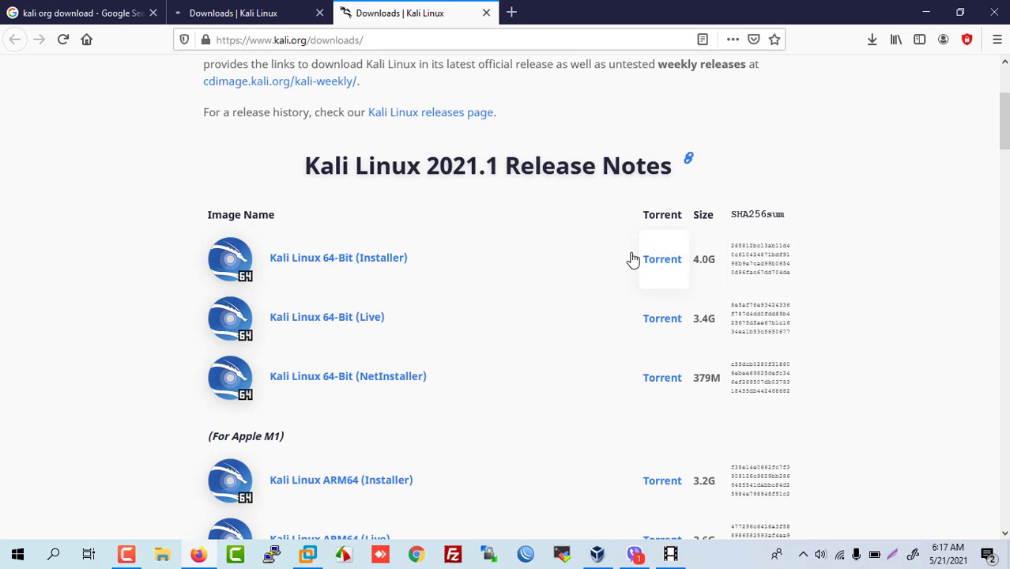
pyautogui.click(872, 40)
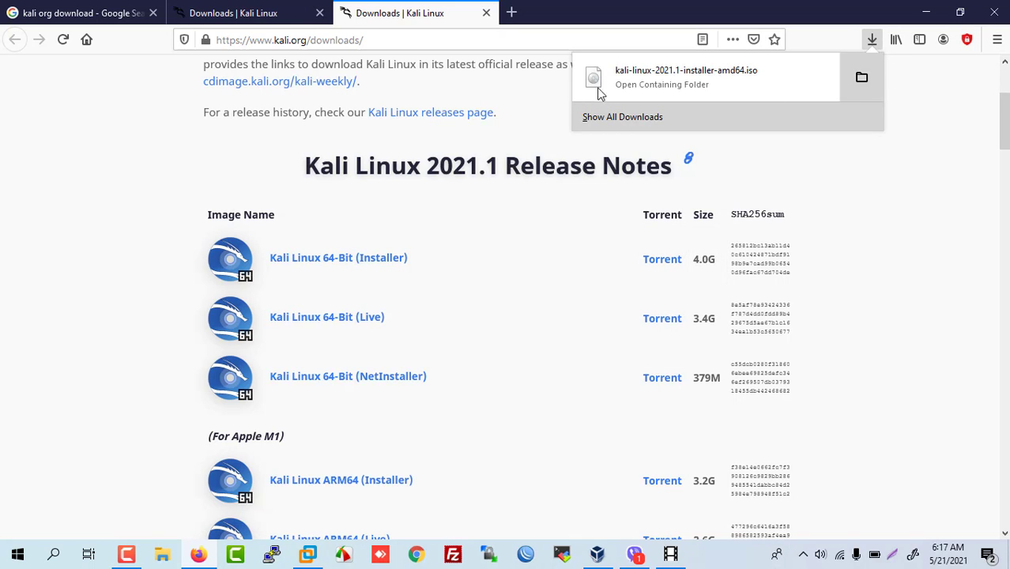
# Step: Go back to the Google results tab and minimize Firefox to reveal VMware Workstation
pyautogui.click(99, 16)
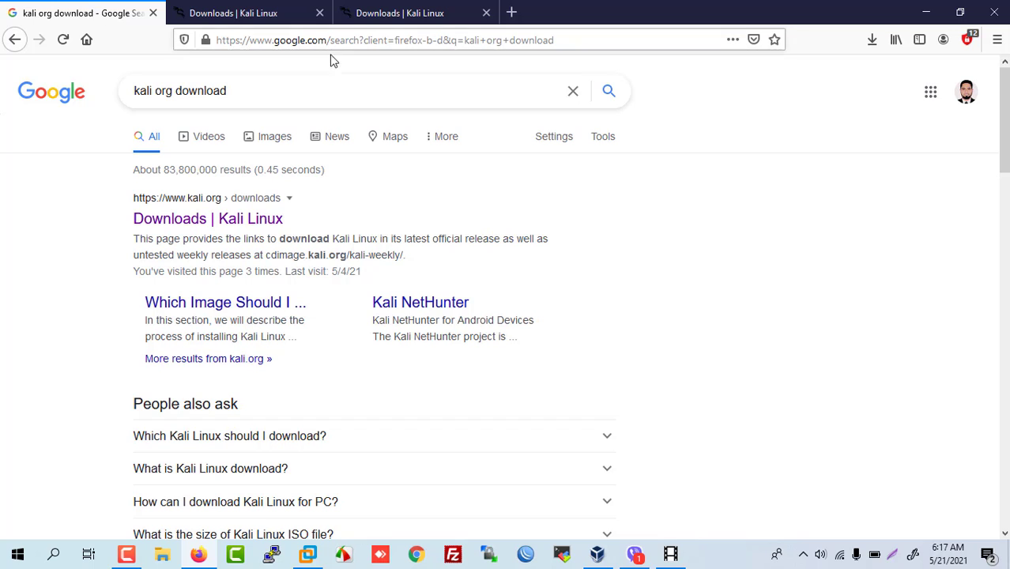
pyautogui.click(511, 13)
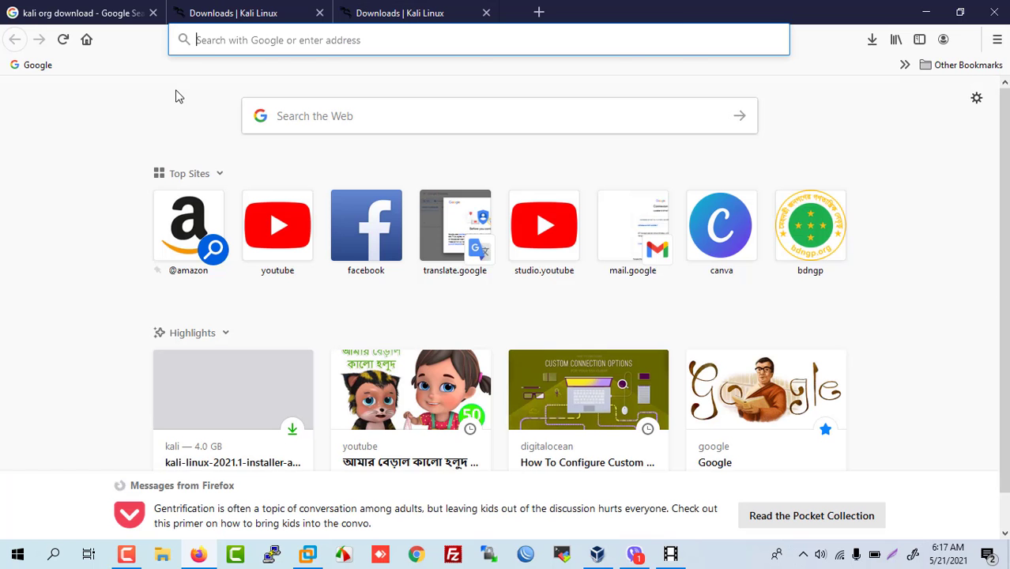
pyautogui.click(109, 17)
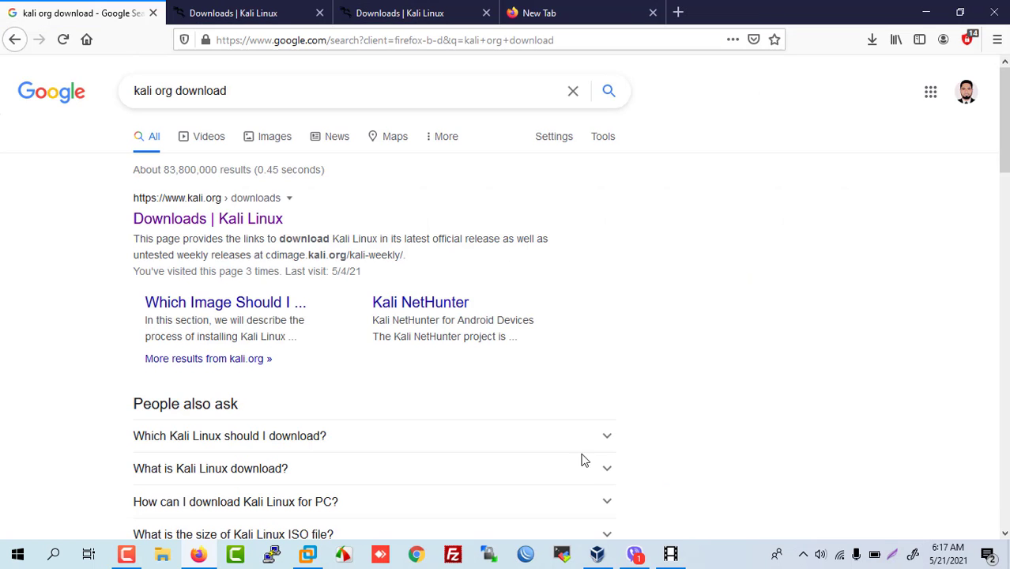
pyautogui.click(924, 11)
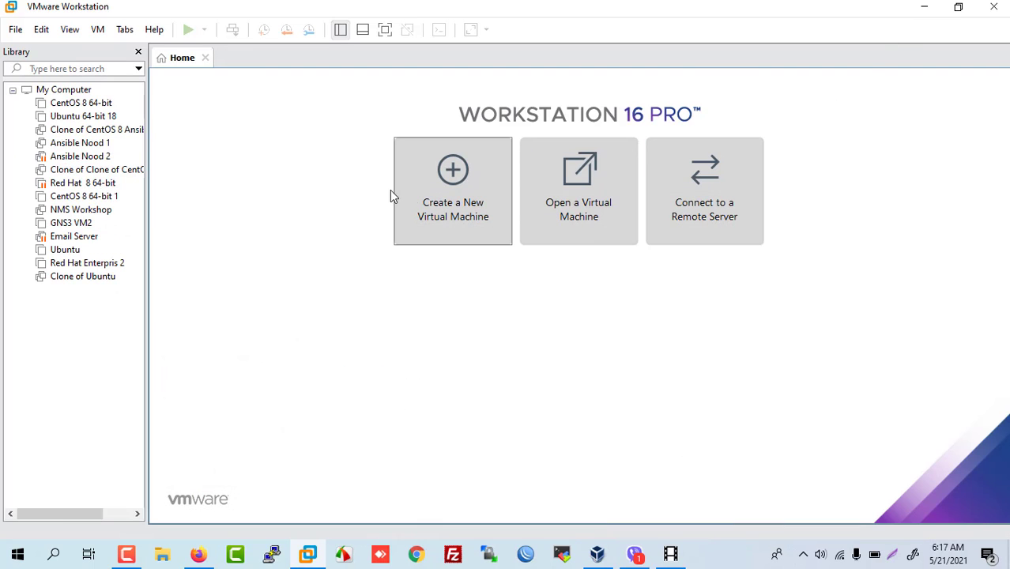
# Step: Start a Typical new virtual machine that installs from an installer disc image file
pyautogui.click(455, 178)
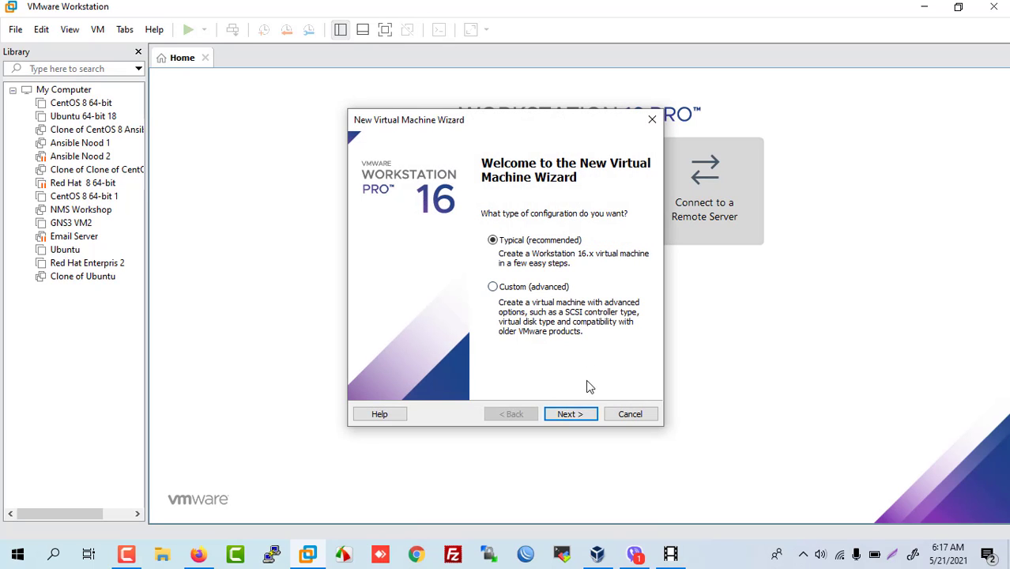
pyautogui.click(567, 414)
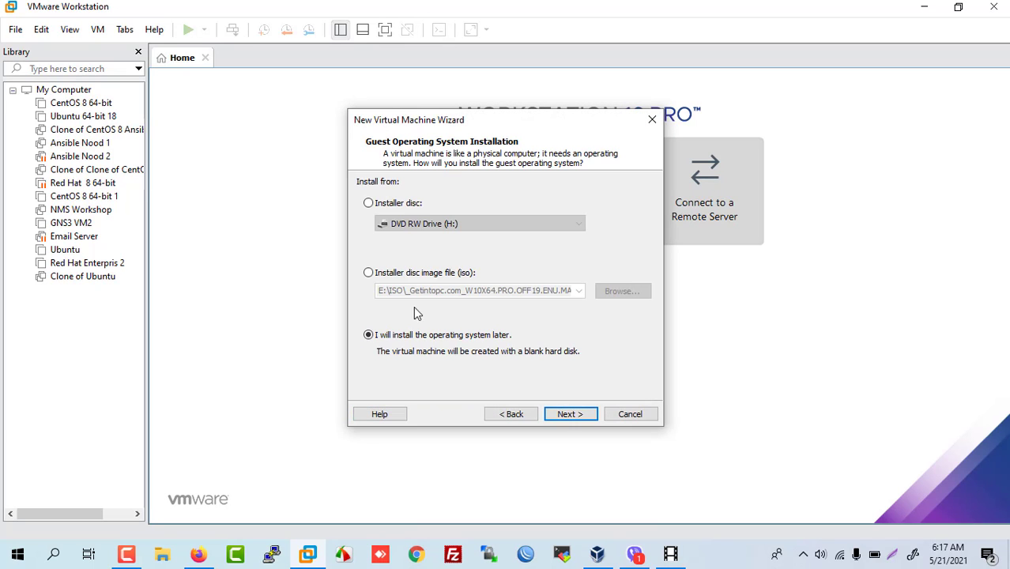
pyautogui.click(369, 273)
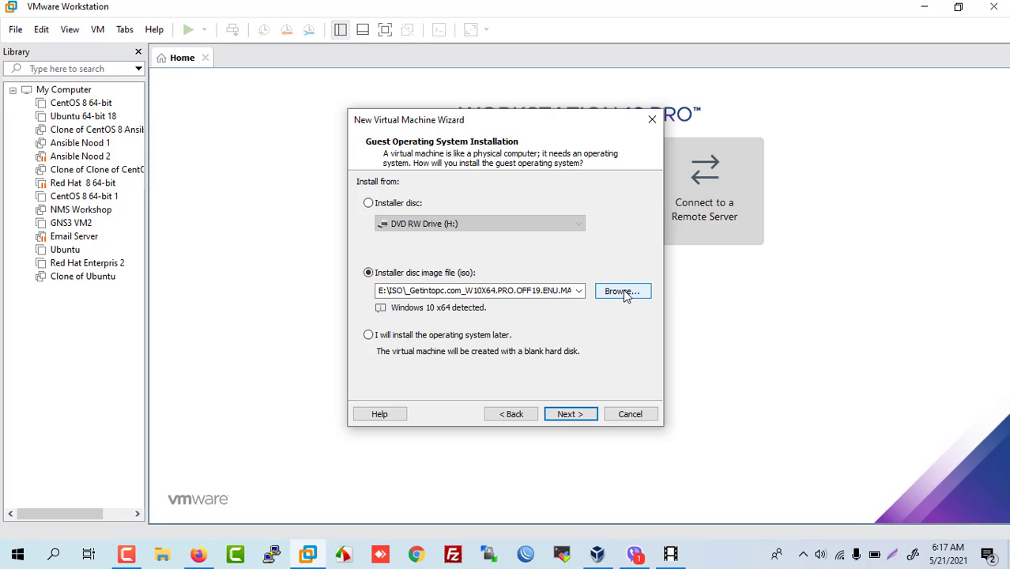
# Step: Select kali-linux-2021.1-installer-amd64.iso from Downloads as the installer disc image
pyautogui.click(622, 291)
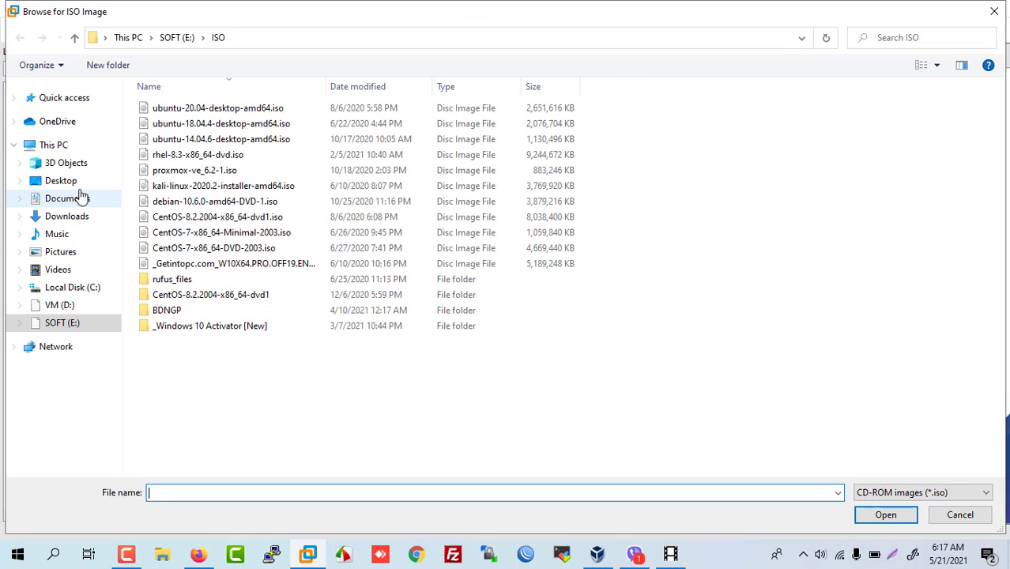
pyautogui.click(68, 218)
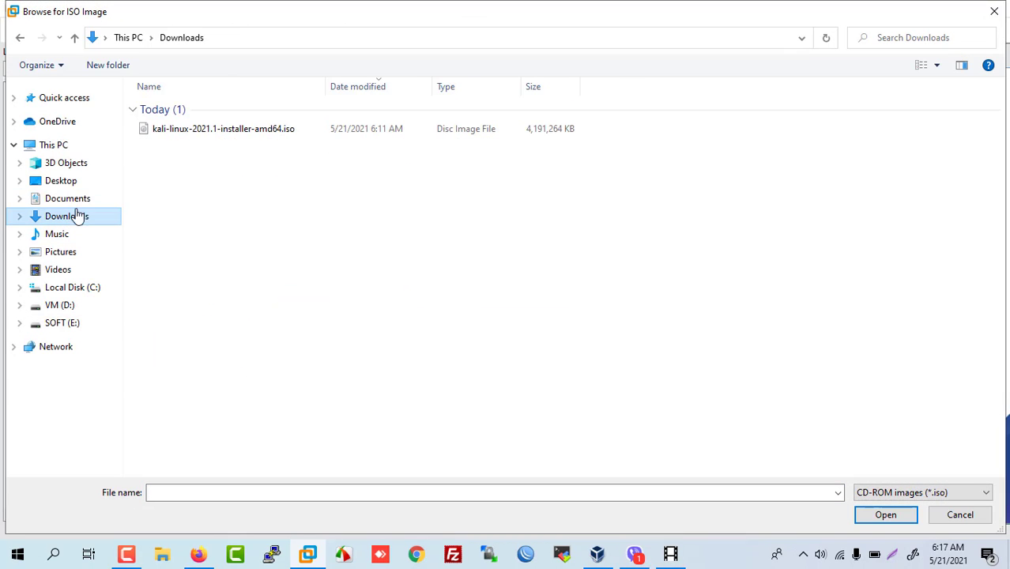
pyautogui.click(223, 134)
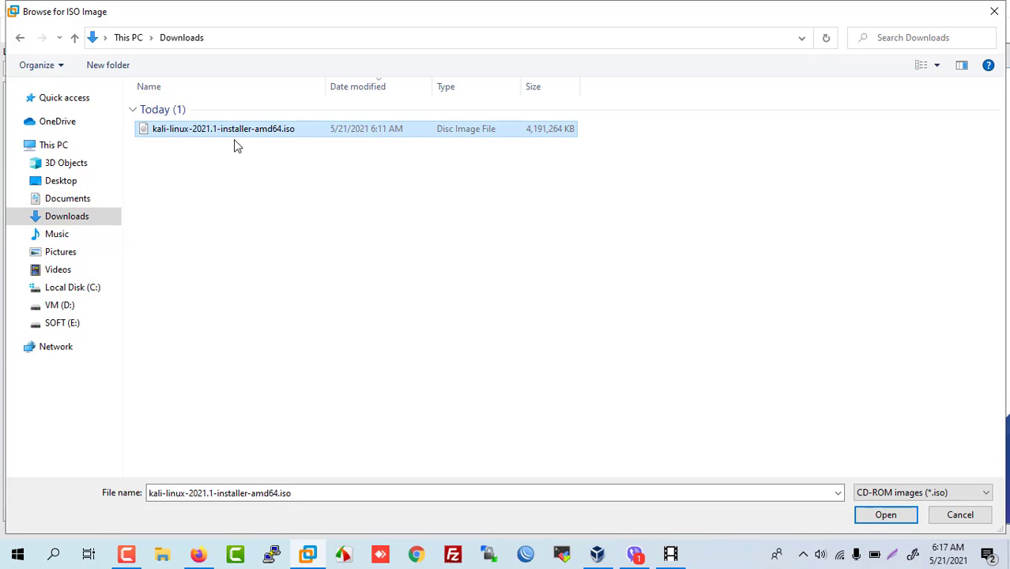
pyautogui.click(878, 515)
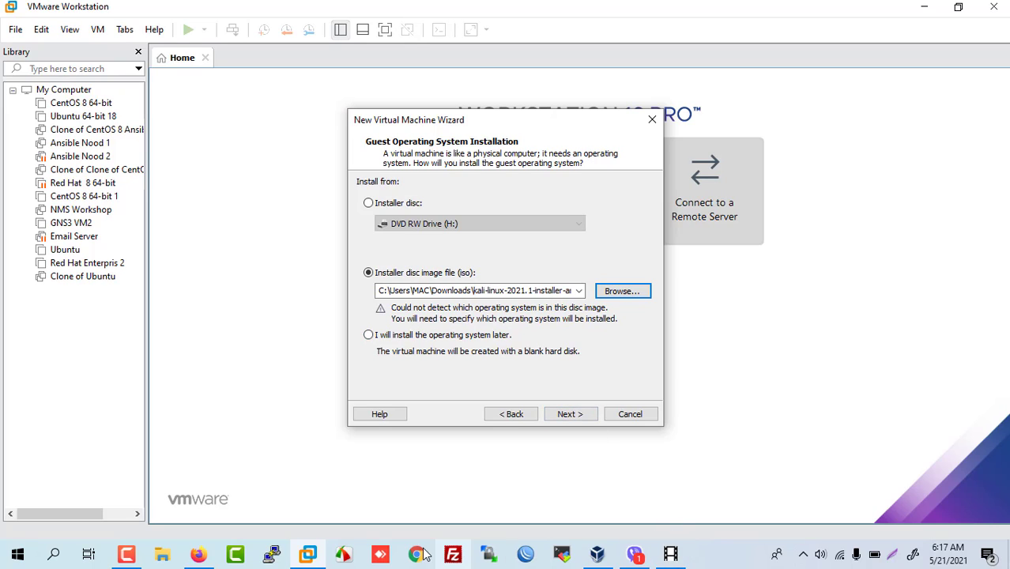
pyautogui.click(128, 555)
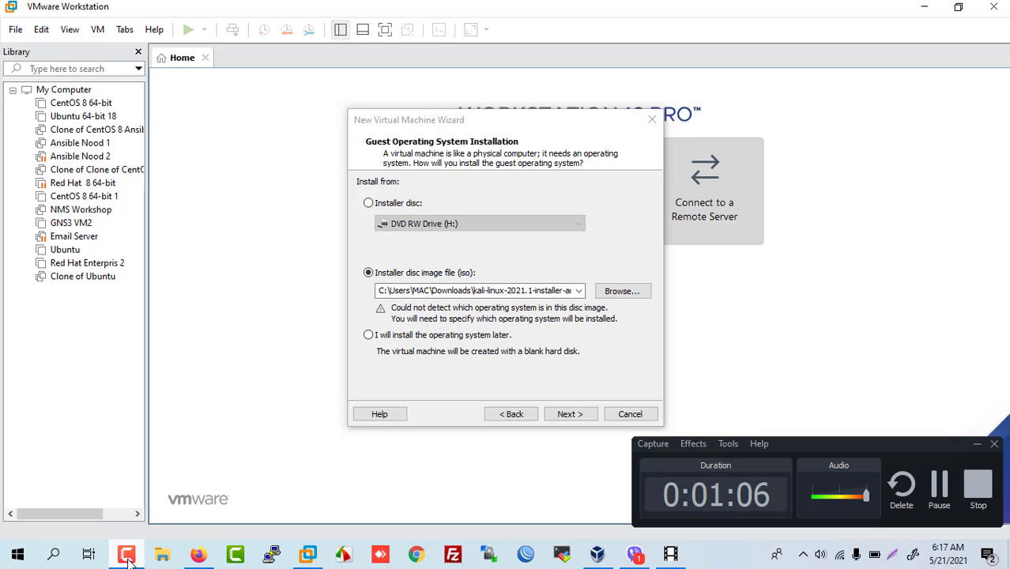
pyautogui.click(941, 494)
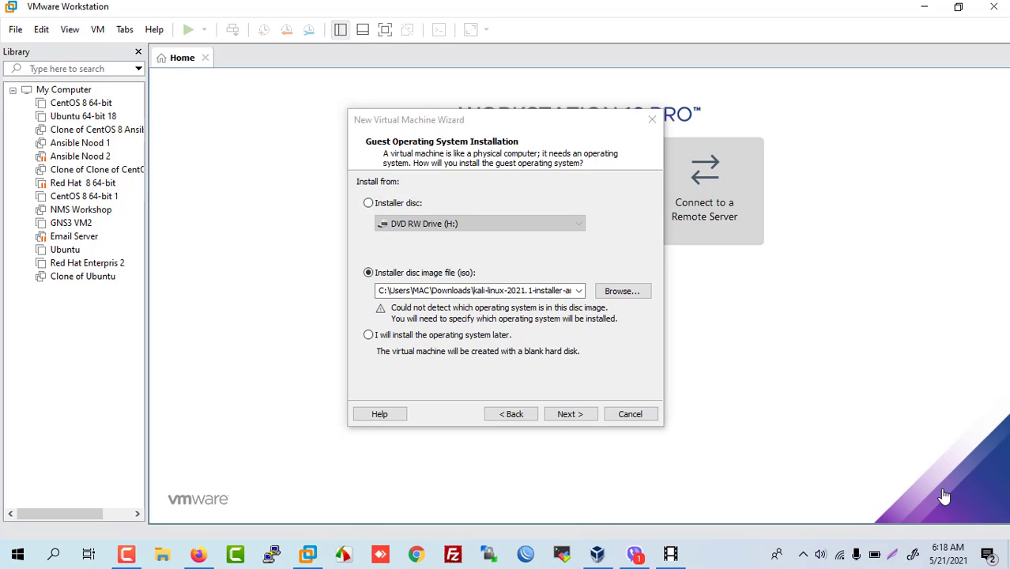
# Step: Set the guest OS to Linux, Debian 10.x 64-bit, and name the VM kali
pyautogui.click(569, 414)
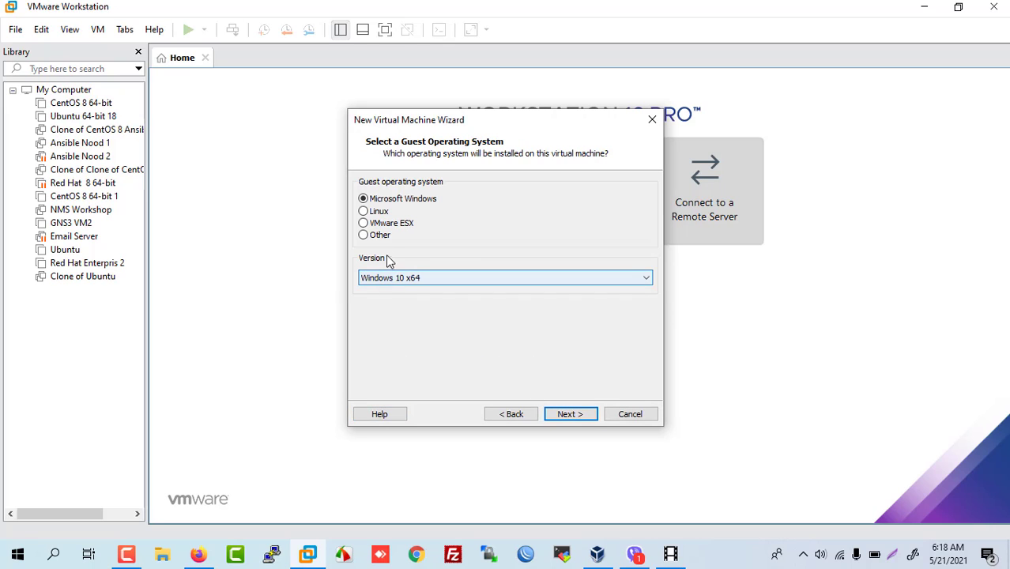
pyautogui.click(364, 212)
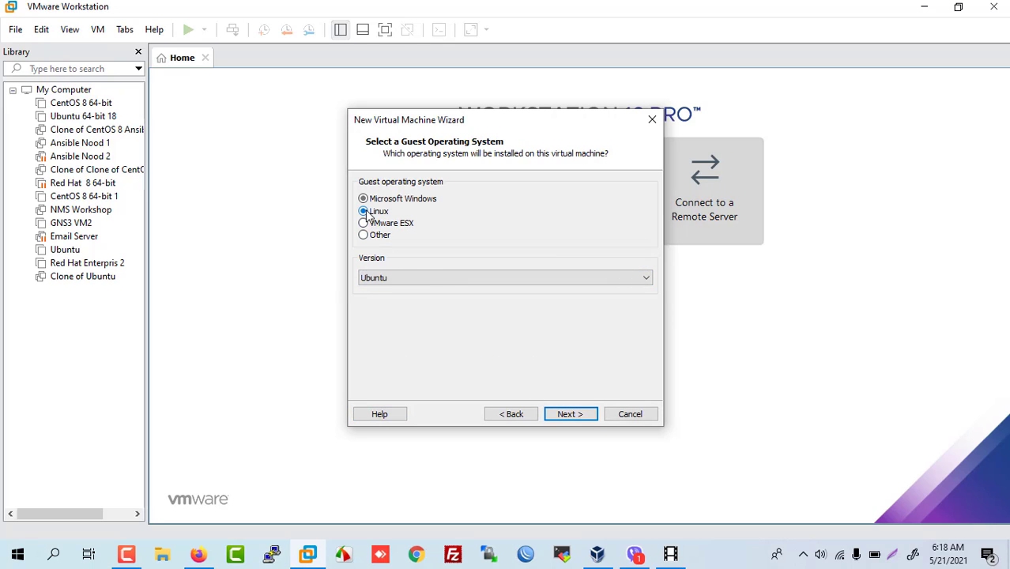
pyautogui.click(424, 279)
pyautogui.scroll(8, 427, 201)
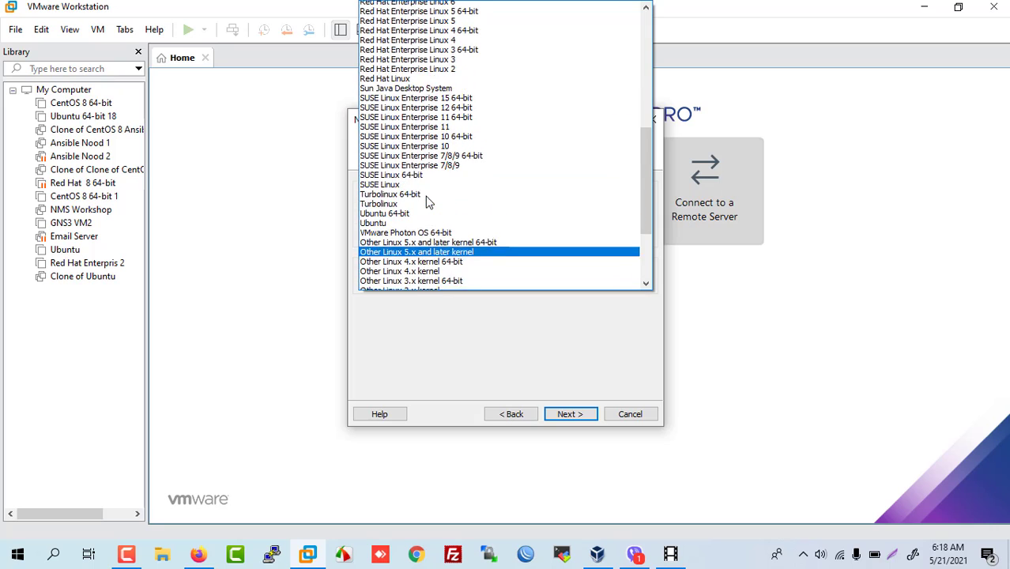
pyautogui.scroll(7, 427, 202)
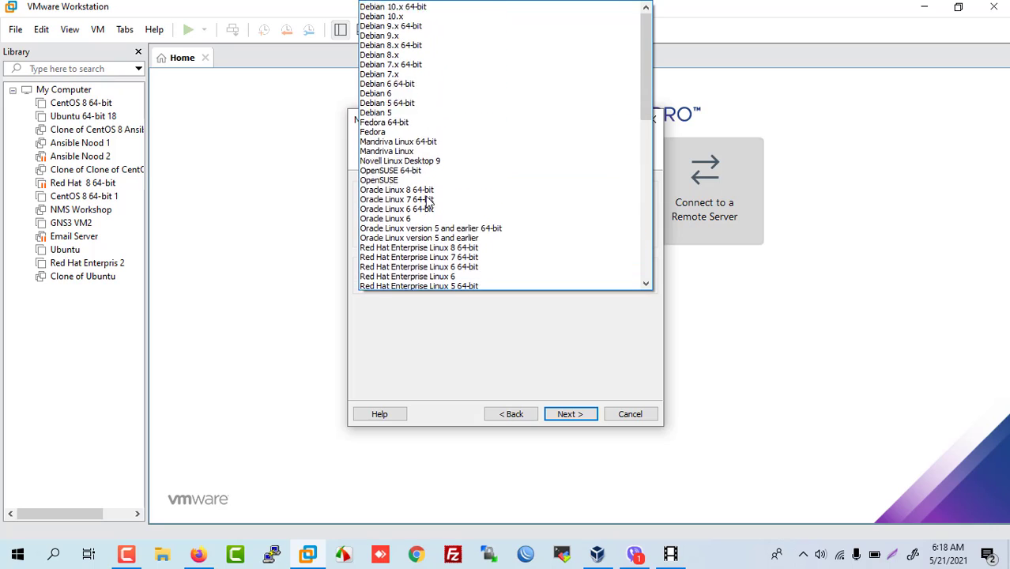
pyautogui.click(409, 103)
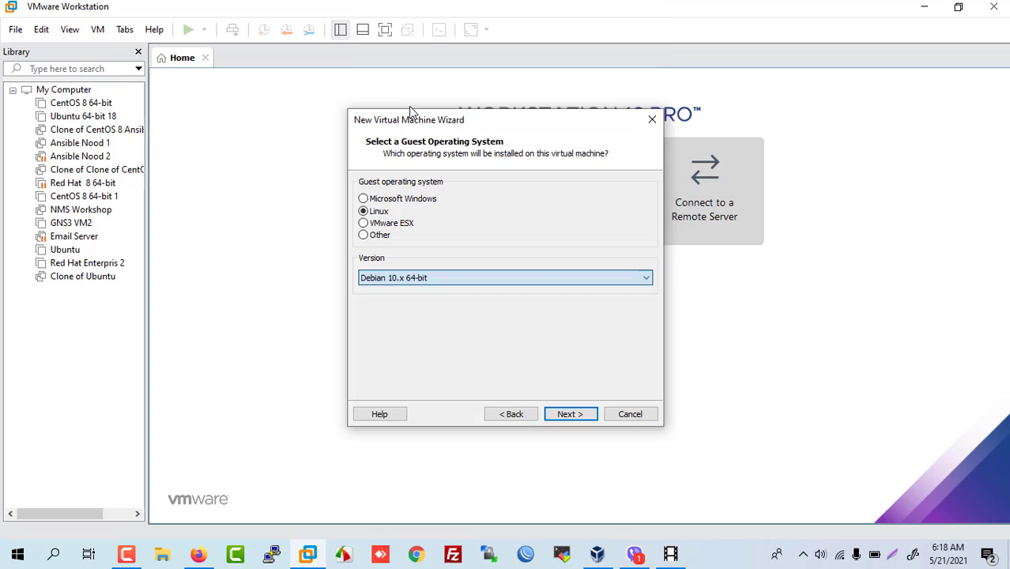
pyautogui.click(570, 414)
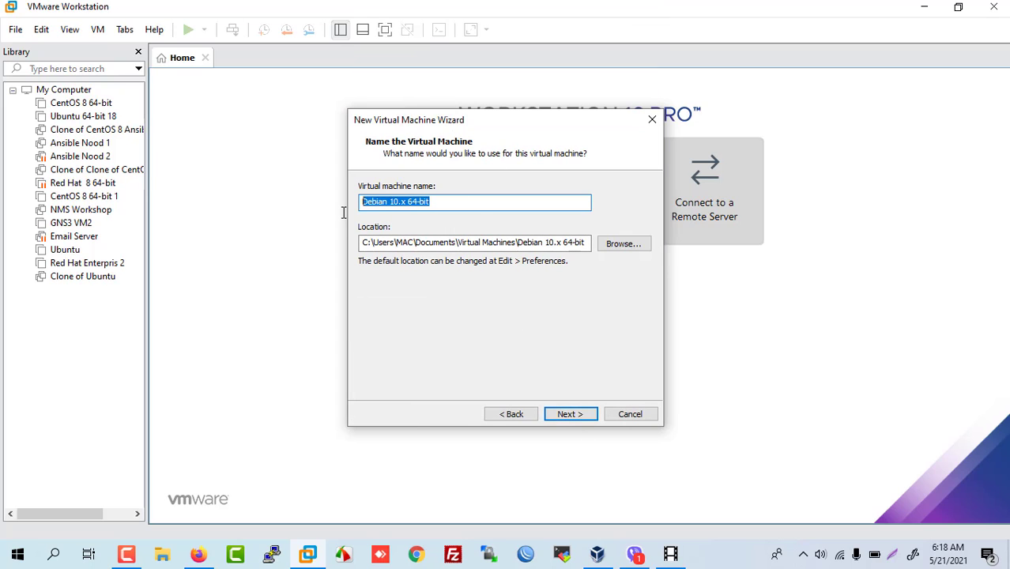
pyautogui.write('kalli')
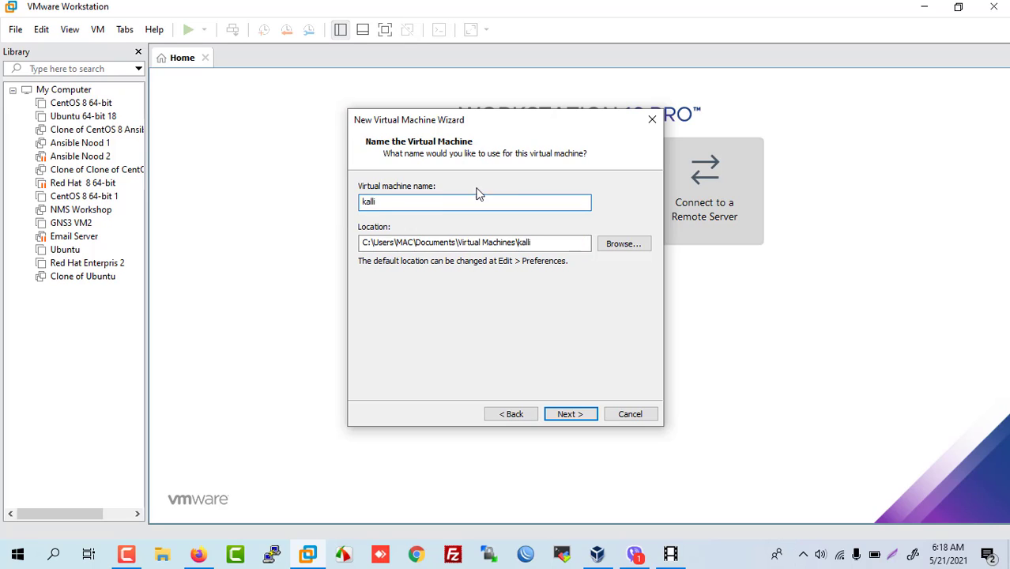
# Step: Store the VM in D:\VM OS and accept the existing-VM warning to reach disk capacity
pyautogui.click(623, 243)
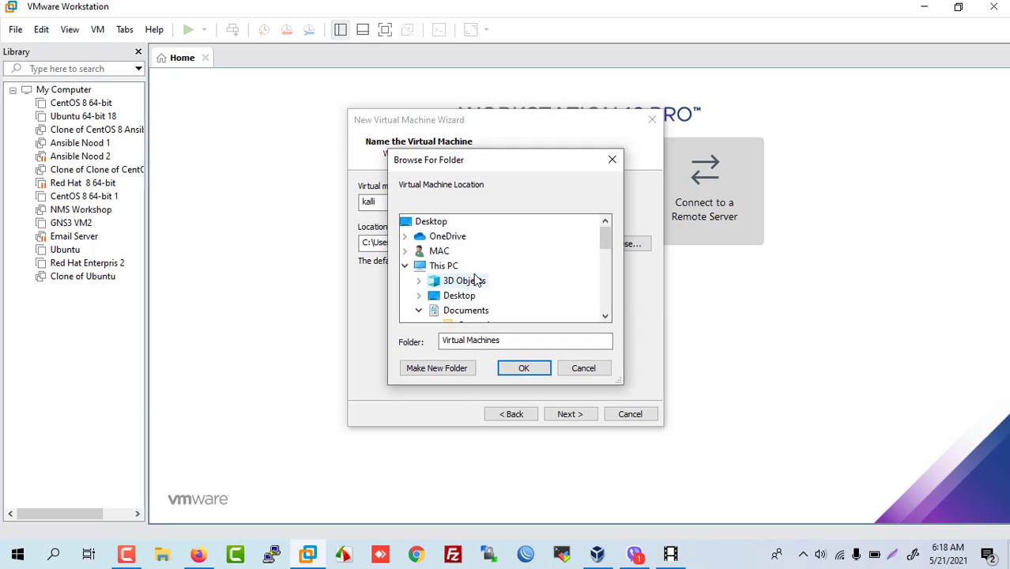
pyautogui.scroll(-2, 472, 320)
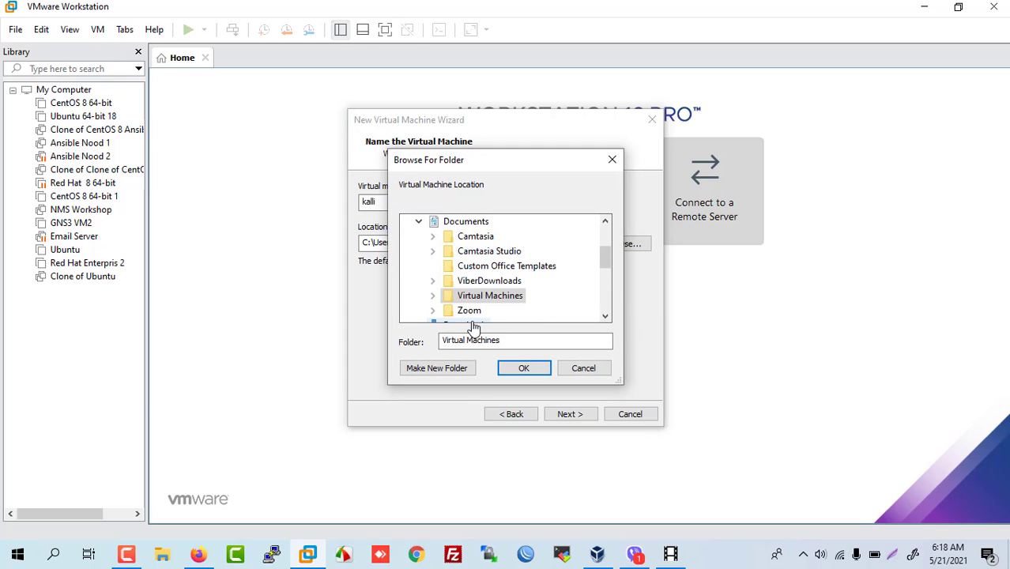
pyautogui.scroll(2, 472, 327)
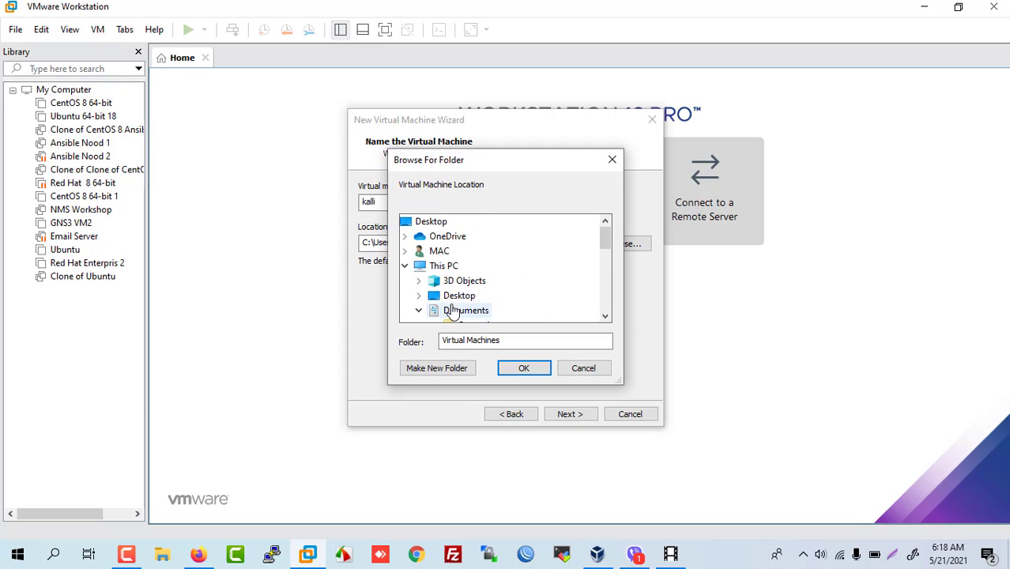
pyautogui.click(406, 266)
pyautogui.scroll(-1, 474, 285)
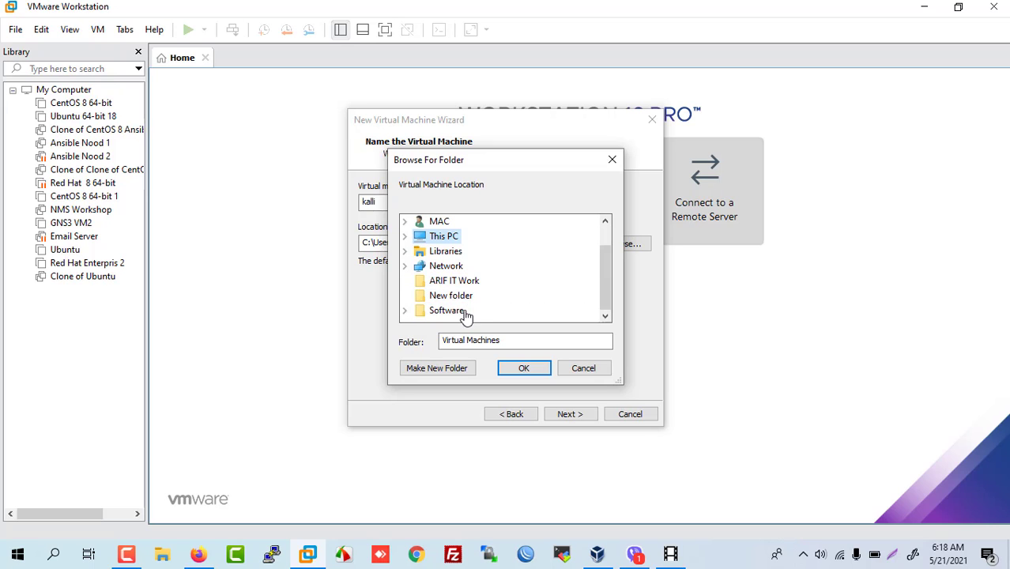
pyautogui.click(405, 236)
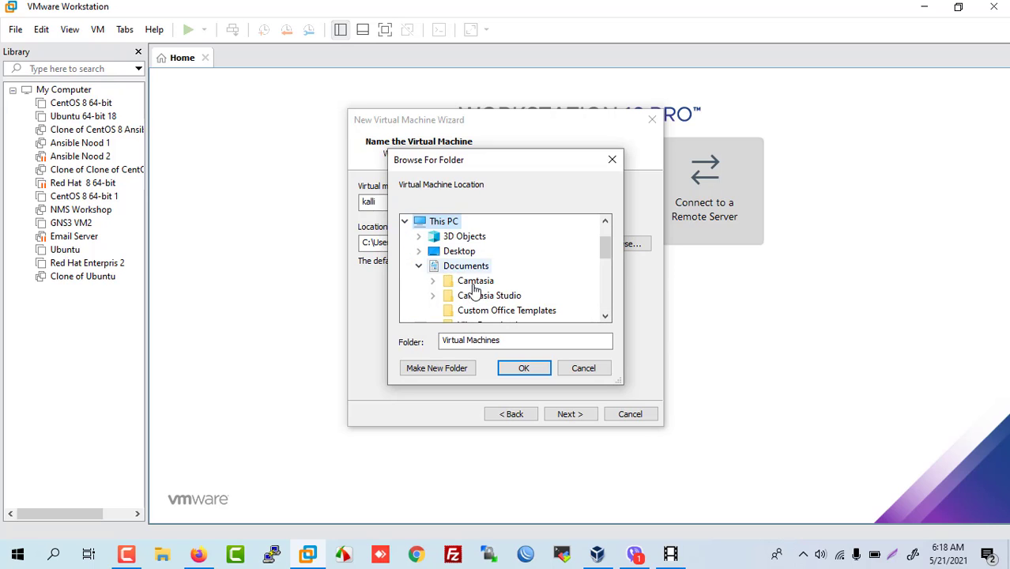
pyautogui.scroll(-5, 474, 291)
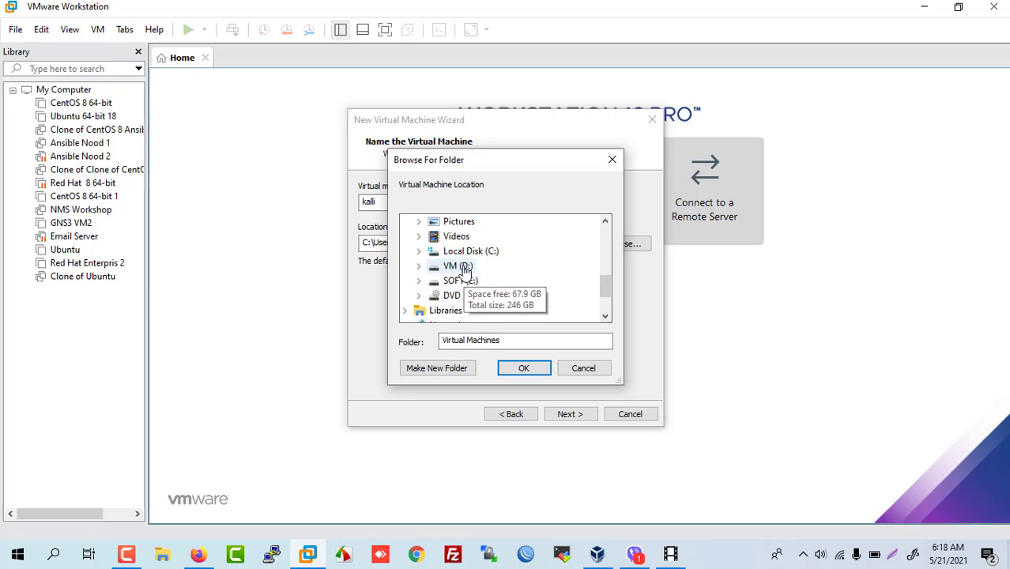
pyautogui.doubleClick(464, 268)
pyautogui.doubleClick(467, 294)
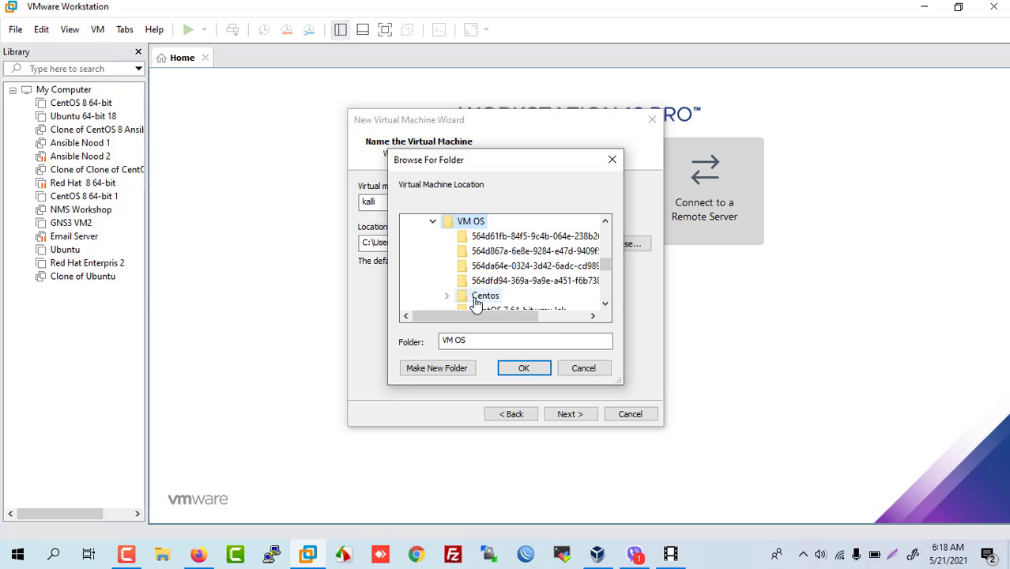
pyautogui.click(524, 367)
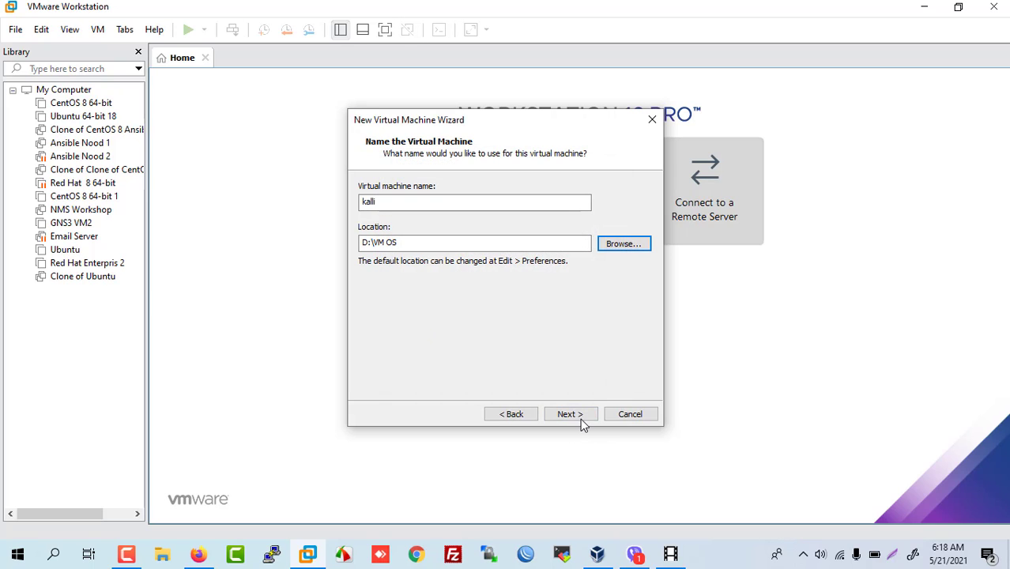
pyautogui.click(577, 415)
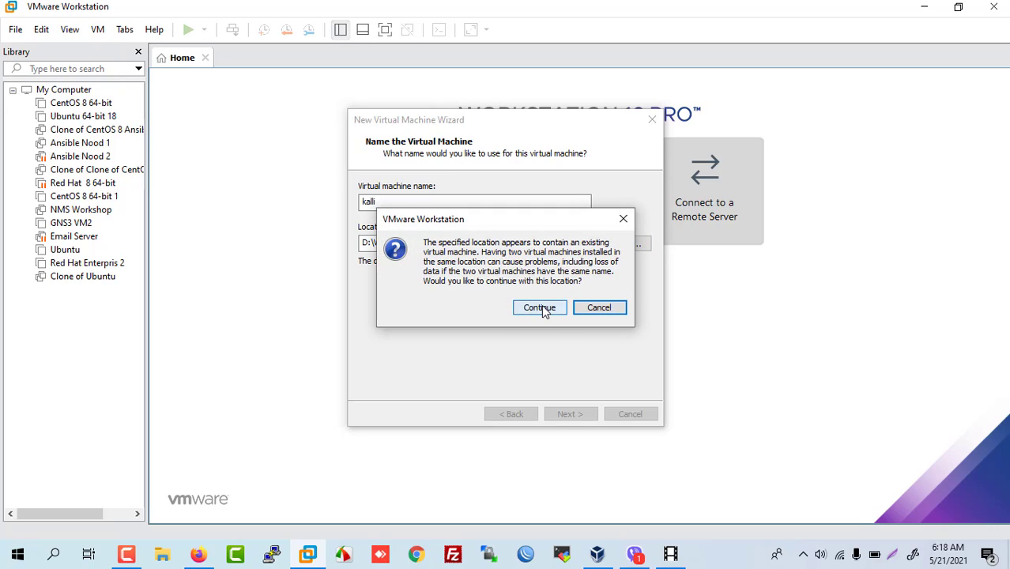
pyautogui.click(541, 307)
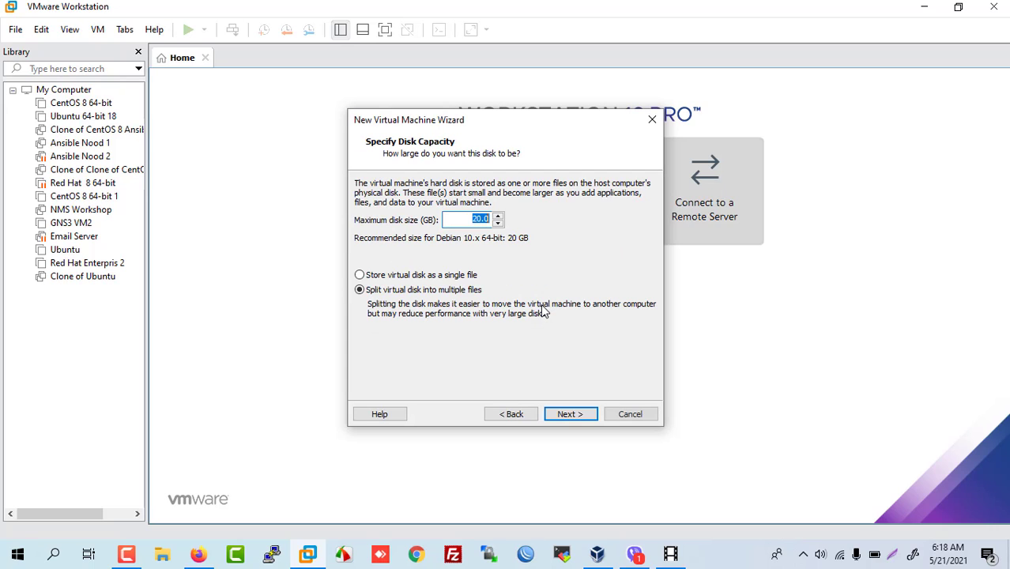
# Step: Set a 40 GB maximum disk size, then open hardware customization from the summary
pyautogui.click(477, 220)
pyautogui.click(561, 414)
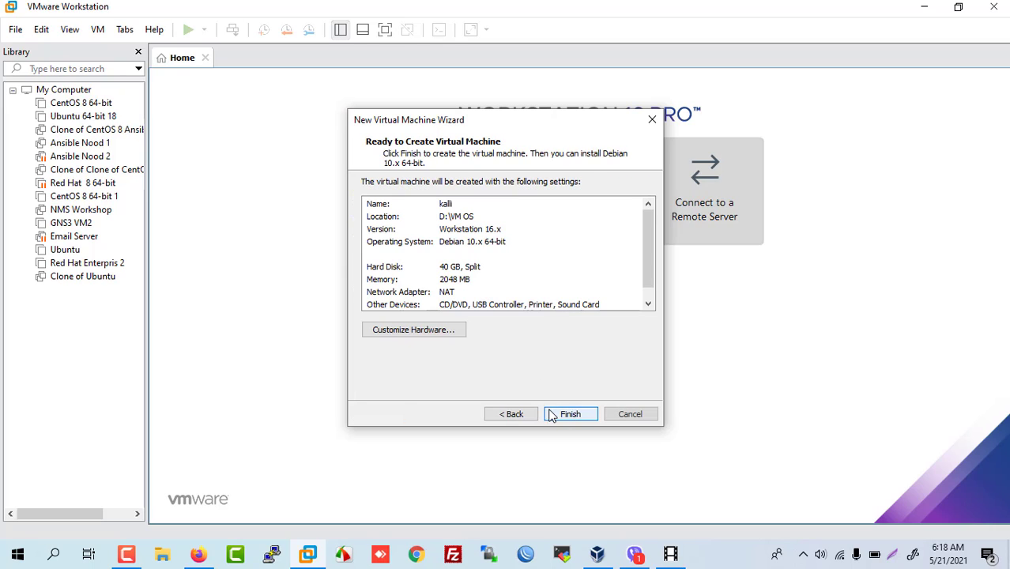
pyautogui.click(435, 330)
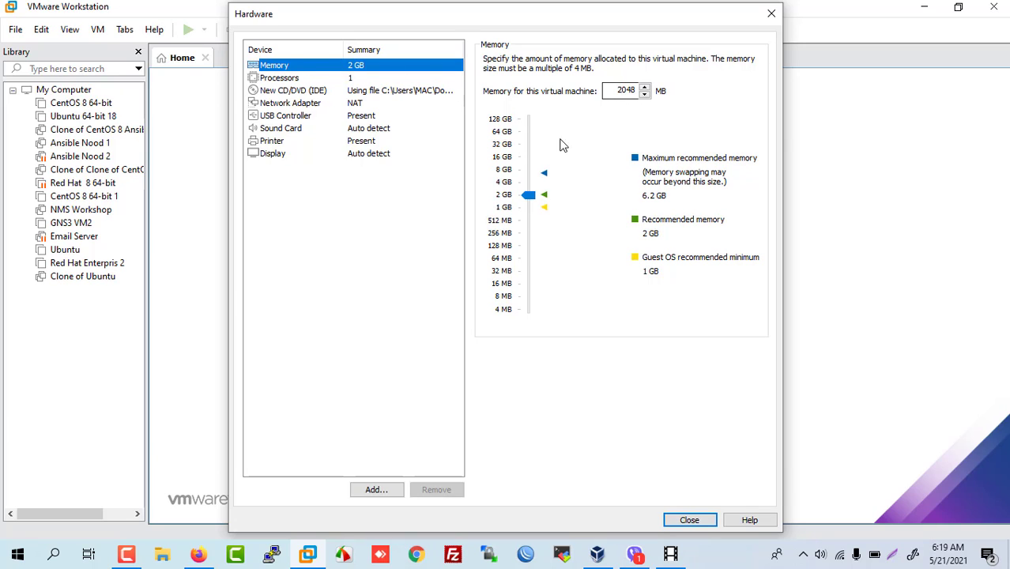
# Step: Raise memory to 4096 MB, add a second network adapter, and make the first one Bridged
pyautogui.moveTo(528, 194); pyautogui.dragTo(530, 183)
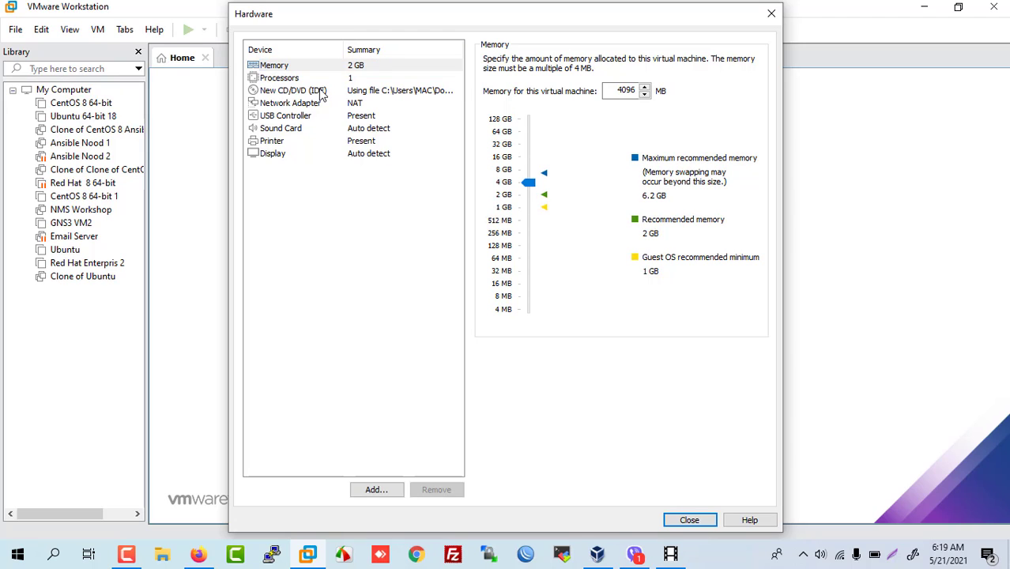
pyautogui.click(295, 79)
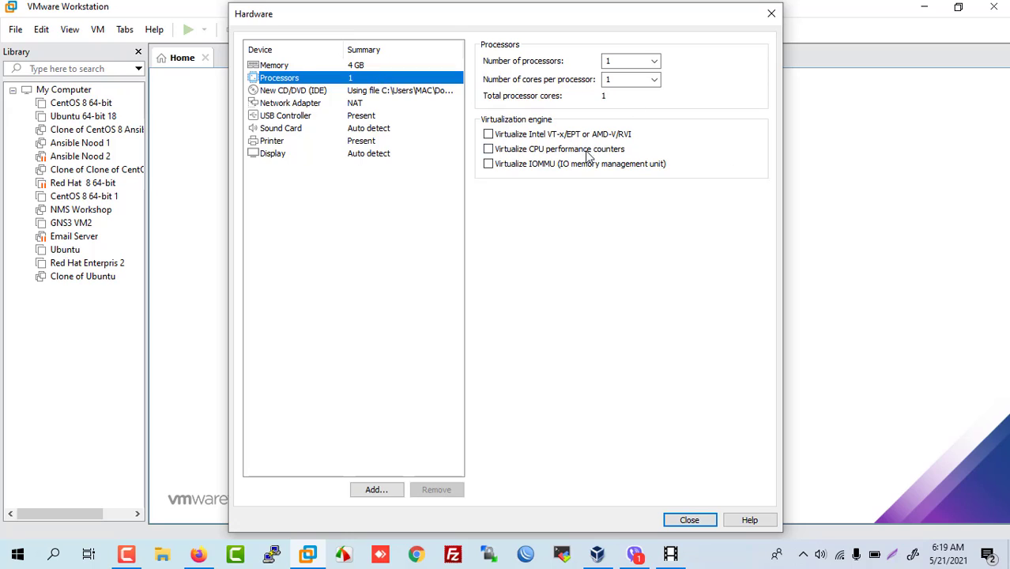
pyautogui.click(301, 92)
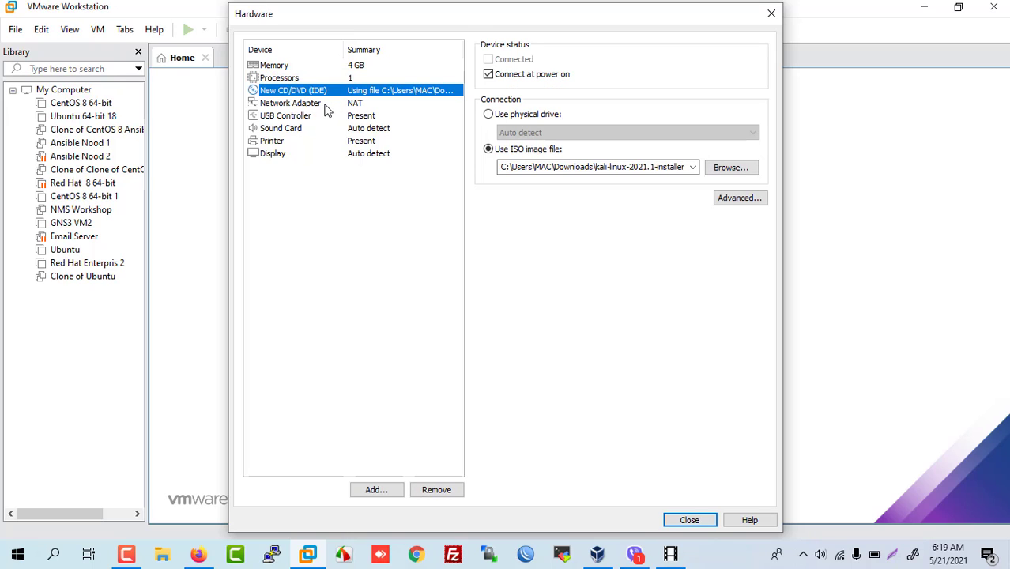
pyautogui.click(312, 104)
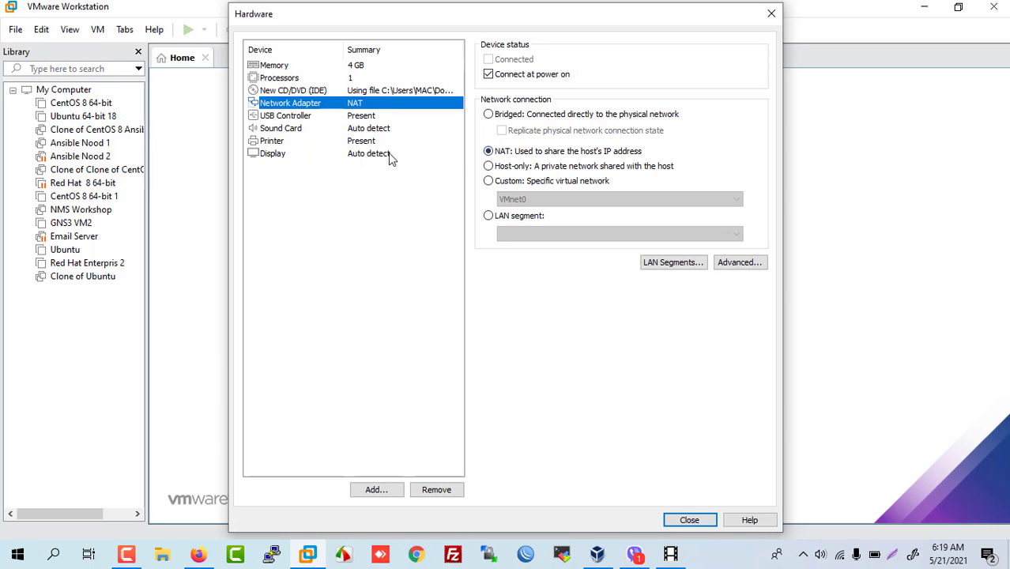
pyautogui.click(386, 490)
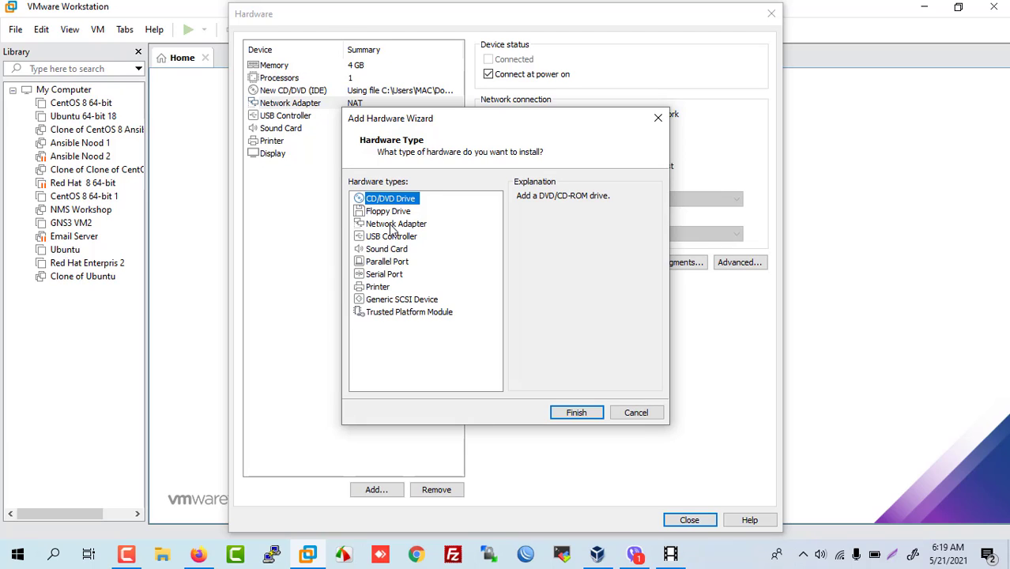
pyautogui.click(393, 225)
pyautogui.click(571, 414)
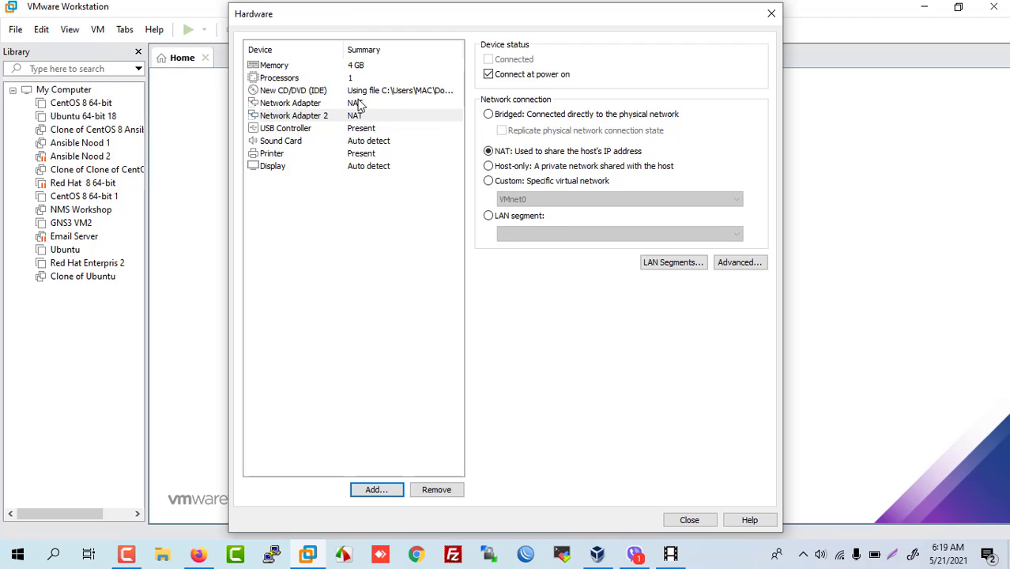
pyautogui.click(377, 109)
pyautogui.click(489, 114)
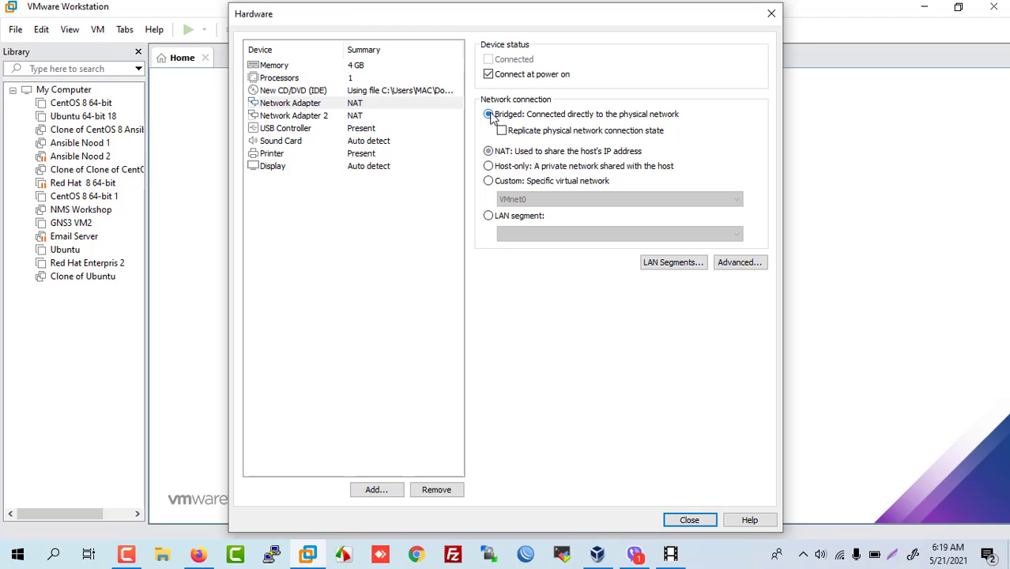
# Step: Set USB compatibility to USB 3.1, enable 3D graphics acceleration, and close the hardware dialog
pyautogui.click(298, 116)
pyautogui.click(295, 135)
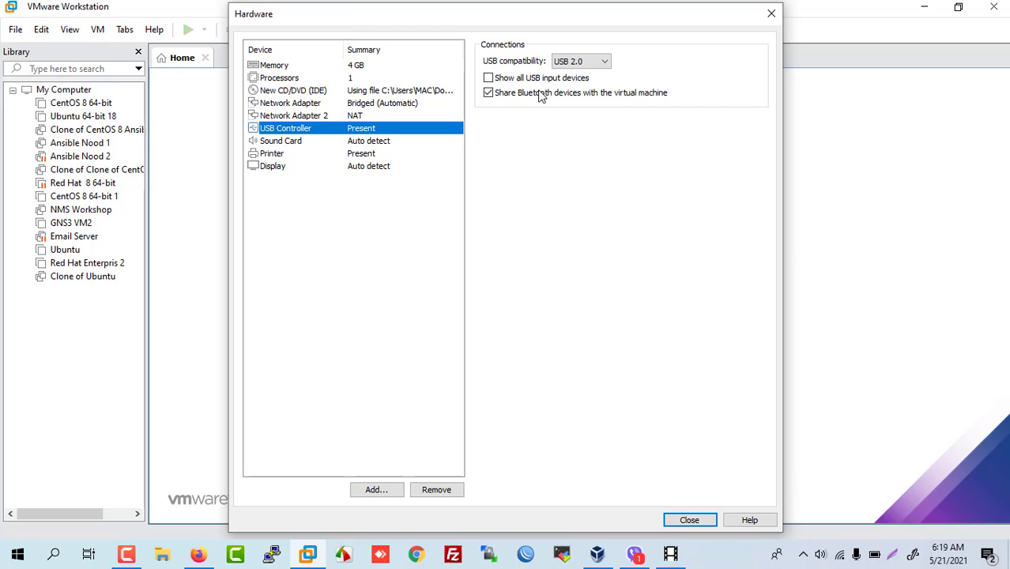
pyautogui.click(593, 61)
pyautogui.click(573, 92)
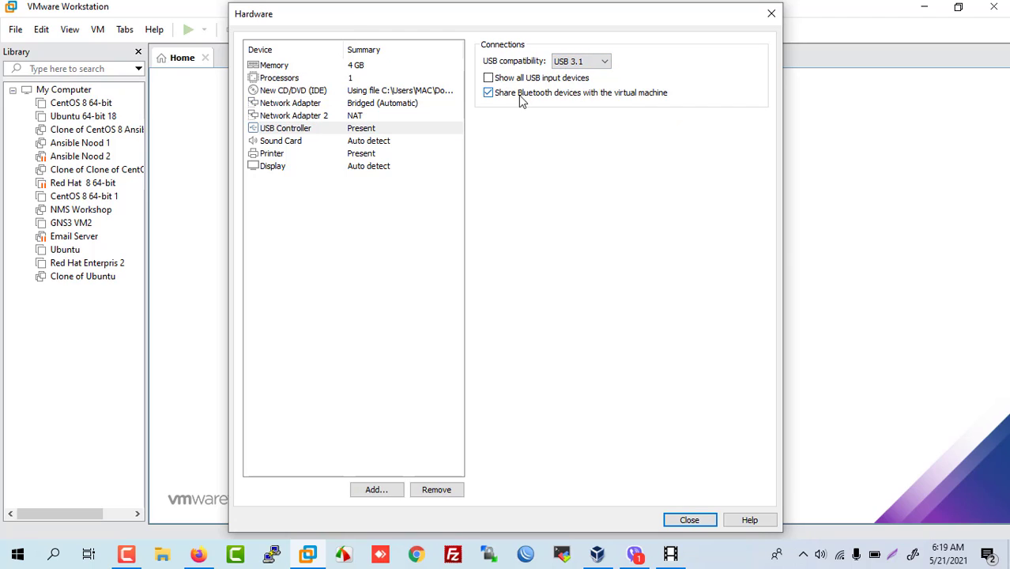
pyautogui.click(305, 141)
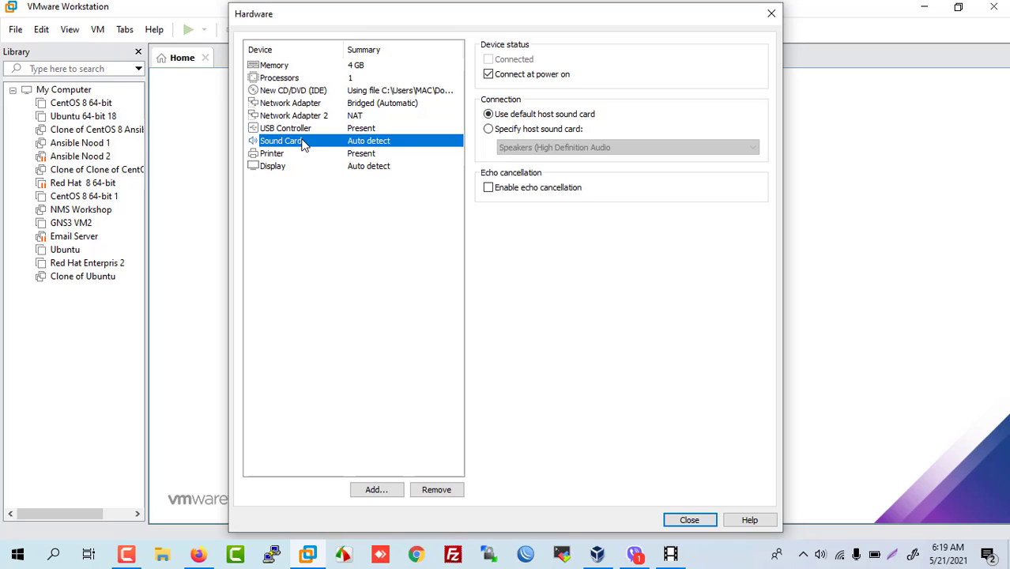
pyautogui.click(288, 155)
pyautogui.click(277, 166)
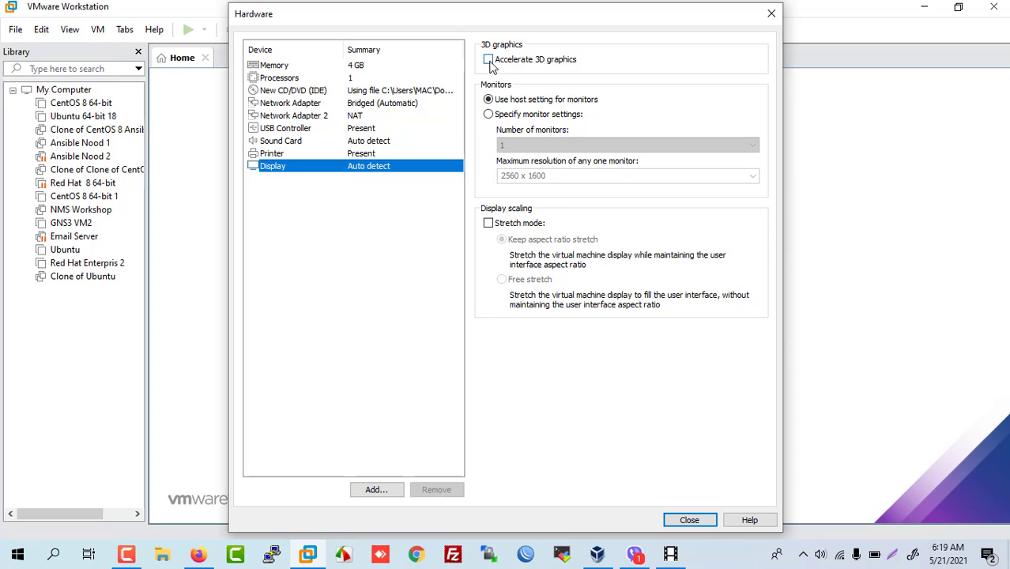
pyautogui.click(489, 60)
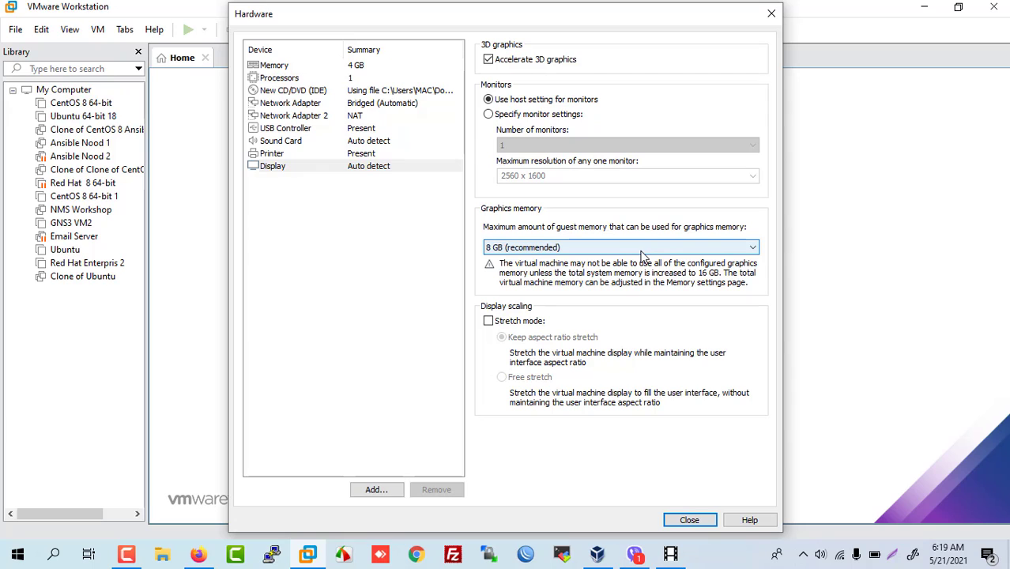
pyautogui.click(691, 520)
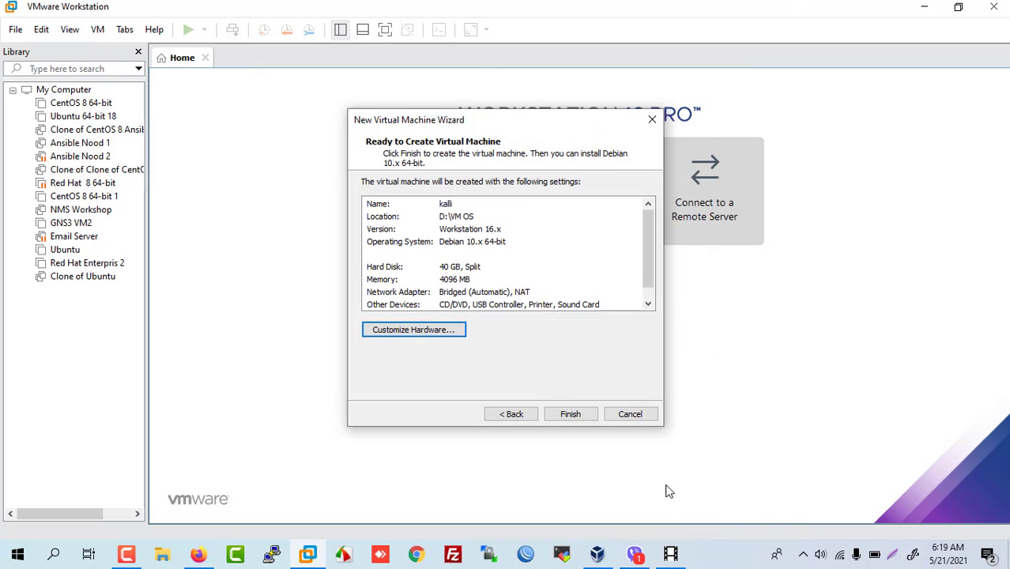
# Step: Create the kali VM and confirm its CD/DVD drive still uses the Kali ISO
pyautogui.click(571, 415)
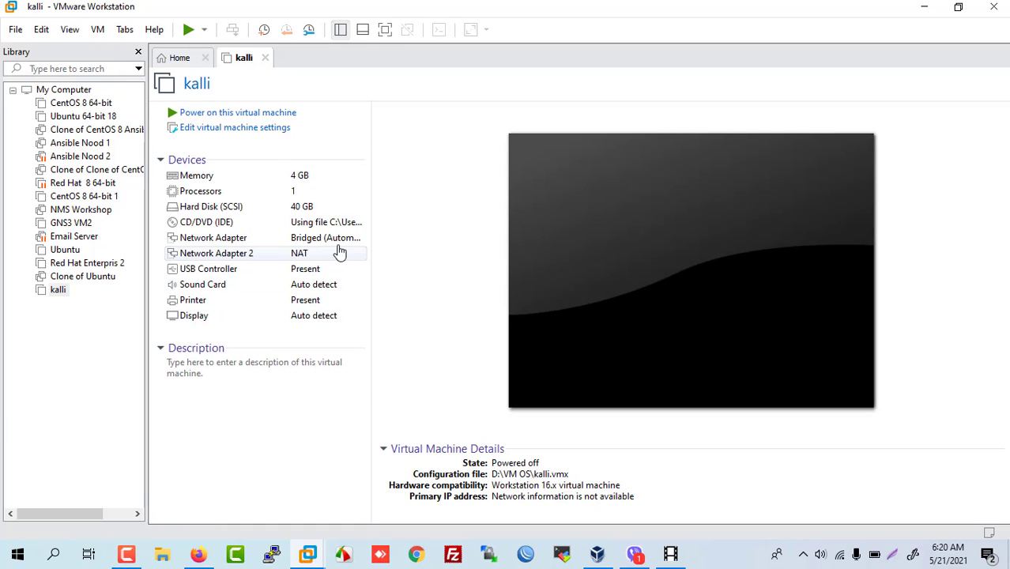
pyautogui.click(207, 224)
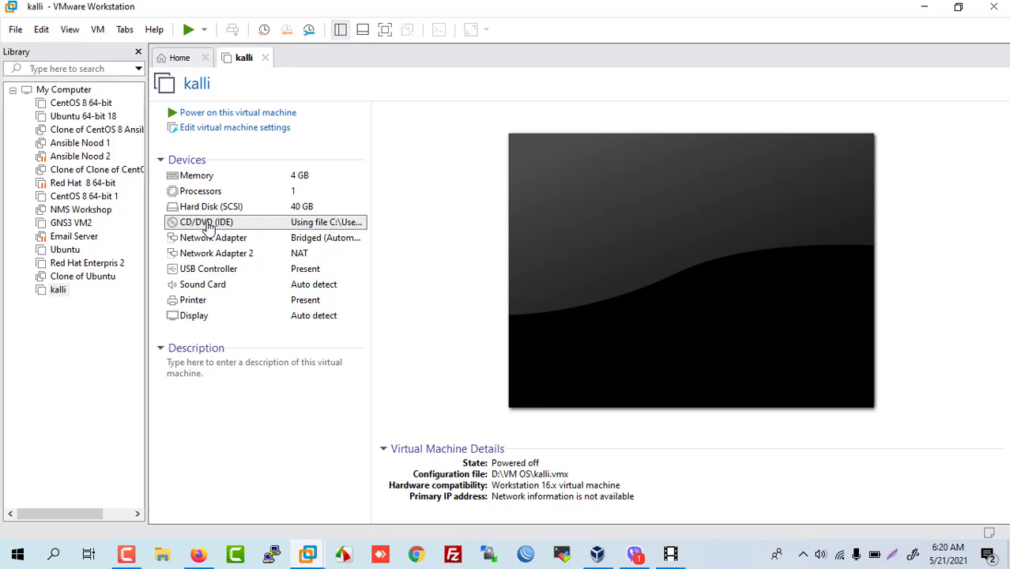
pyautogui.doubleClick(241, 222)
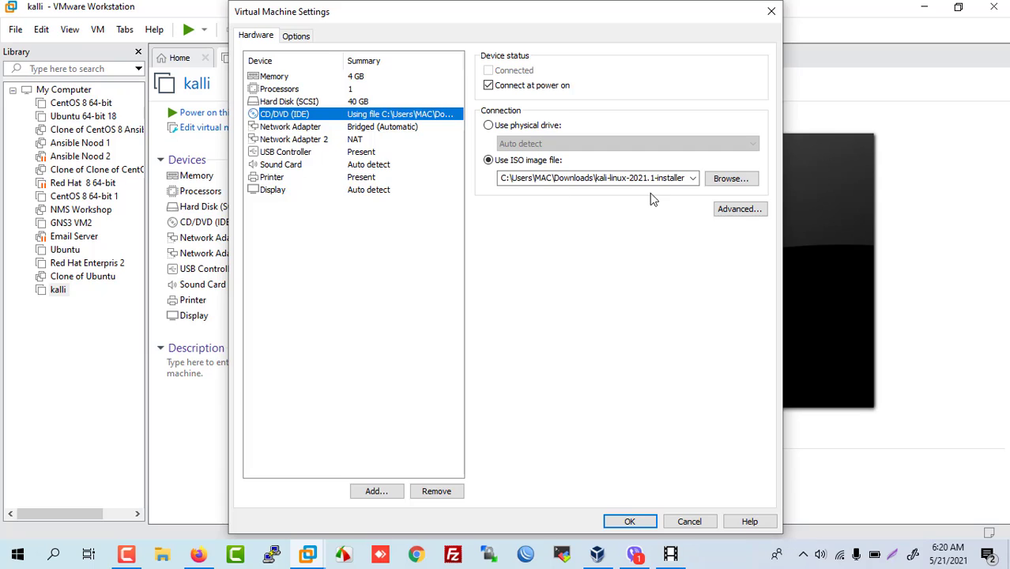
pyautogui.click(629, 522)
pyautogui.click(226, 113)
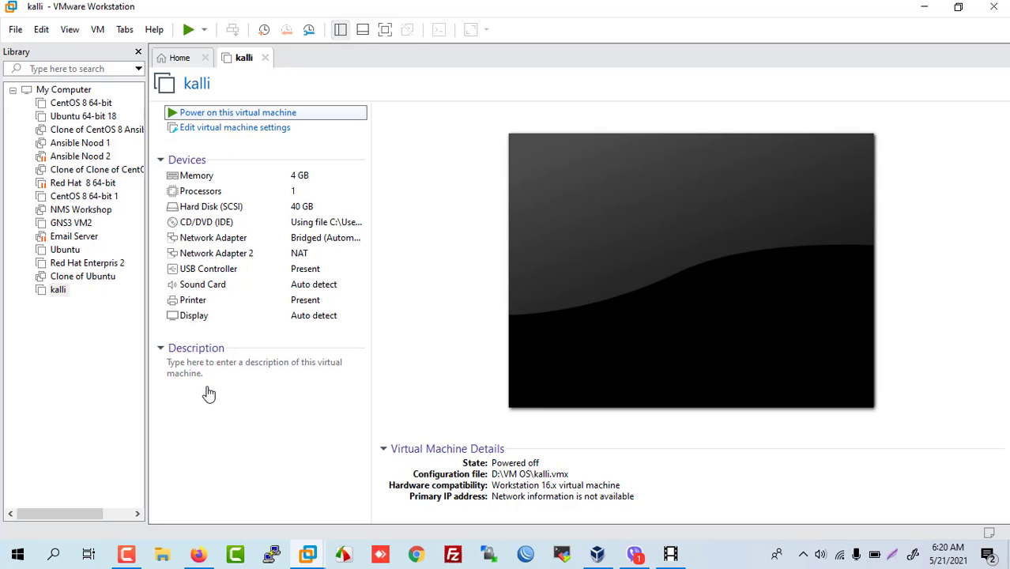
# Step: Power on the kali VM and launch Graphical install from the Kali boot menu
pyautogui.click(136, 554)
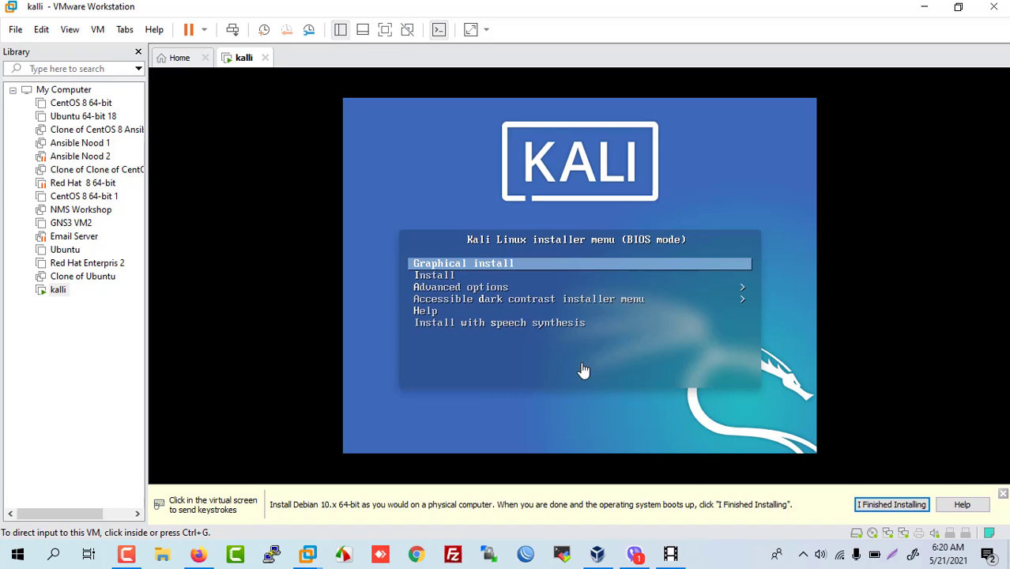
pyautogui.click(738, 294)
pyautogui.press('Down')
pyautogui.press('Down')
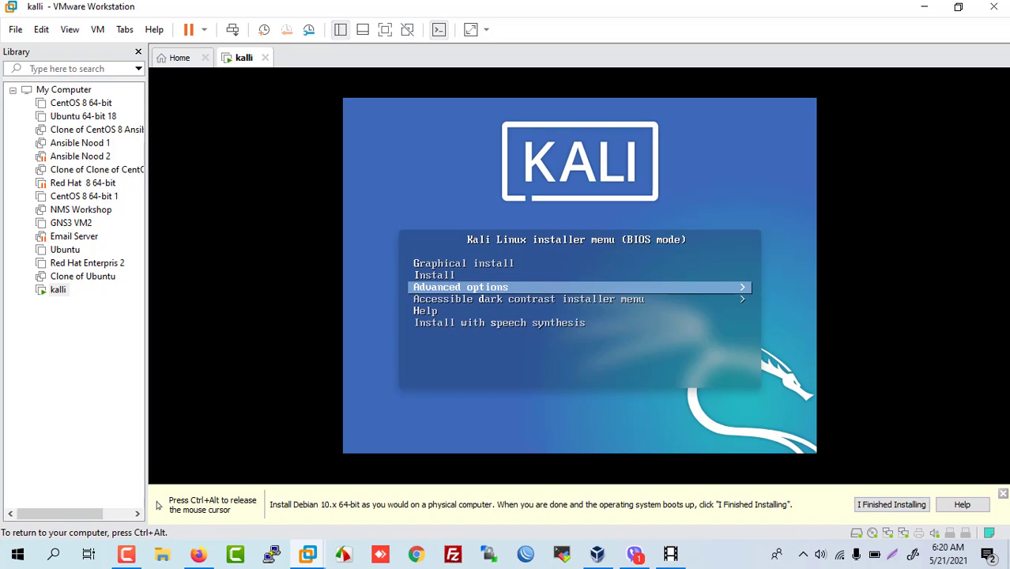
pyautogui.press('Up')
pyautogui.press('Up')
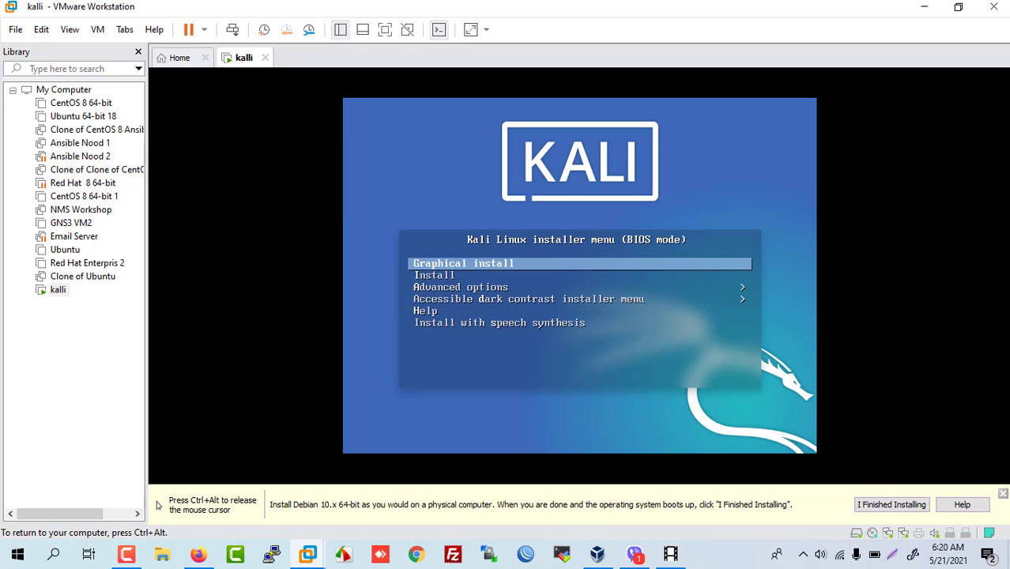
pyautogui.press('Return')
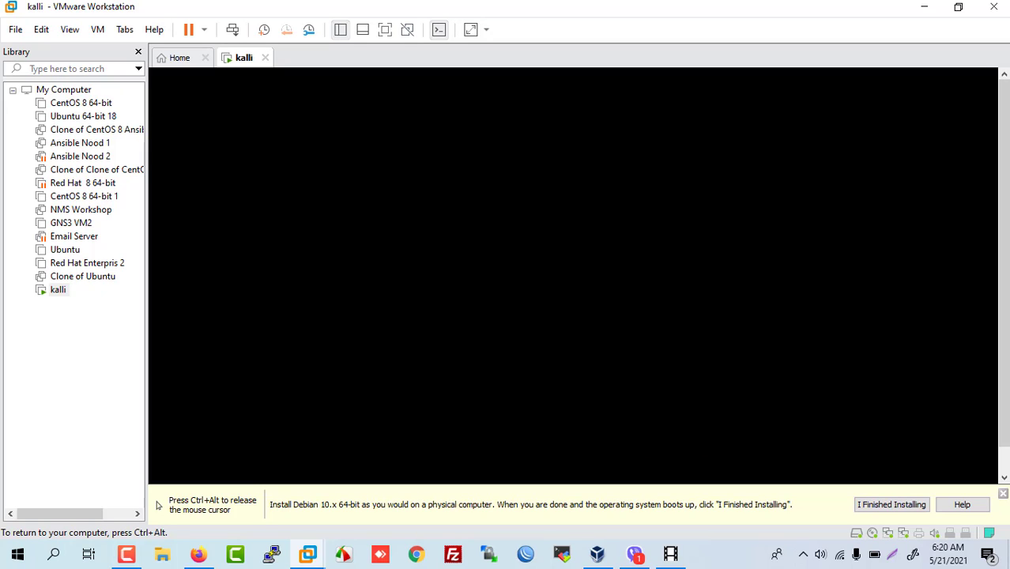
pyautogui.hotkey('ctrl', 'alt')
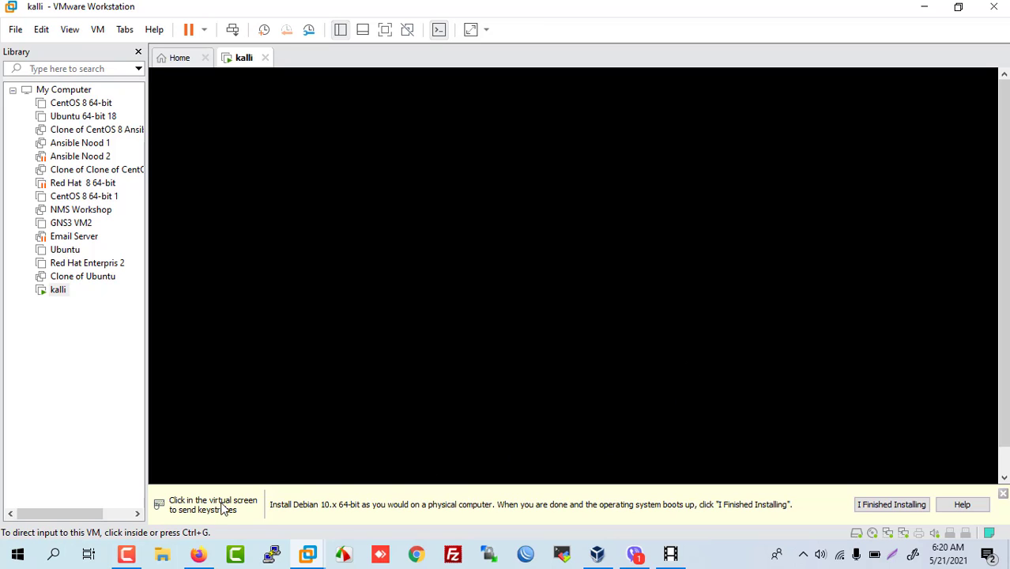
pyautogui.click(125, 556)
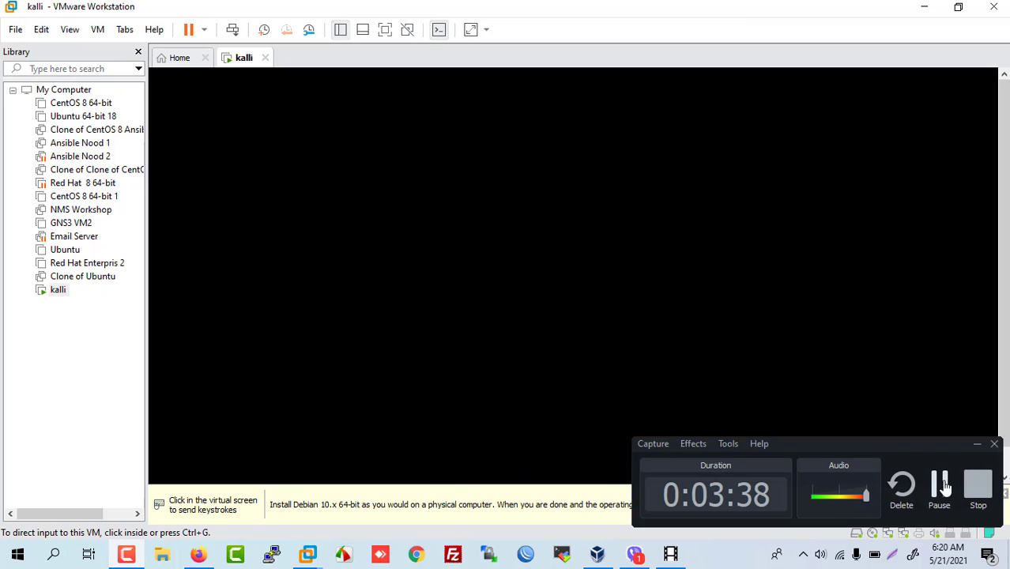
# Step: Keep English as the Kali installer language and advance to the location step
pyautogui.click(940, 485)
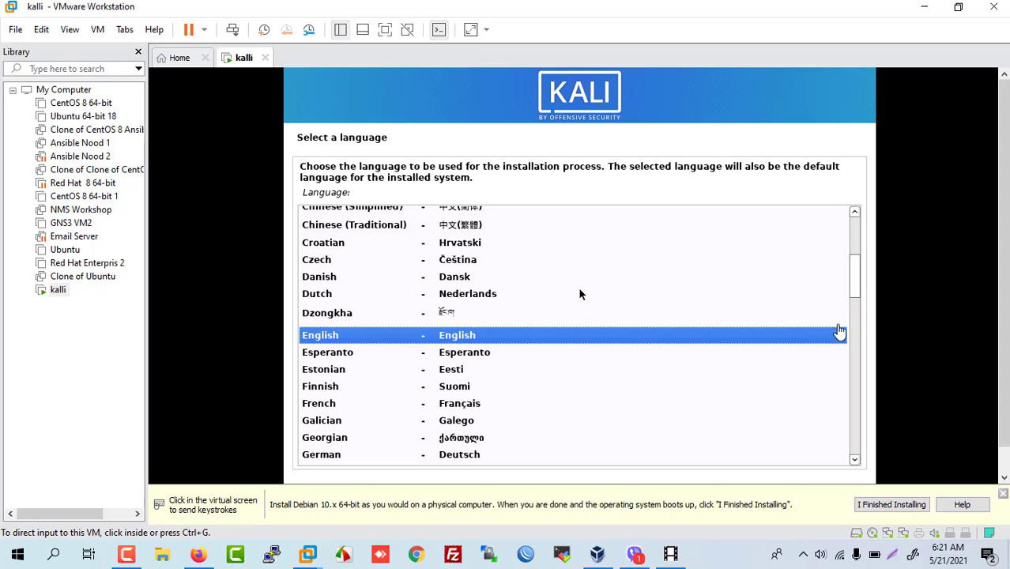
pyautogui.scroll(-2, 1003, 365)
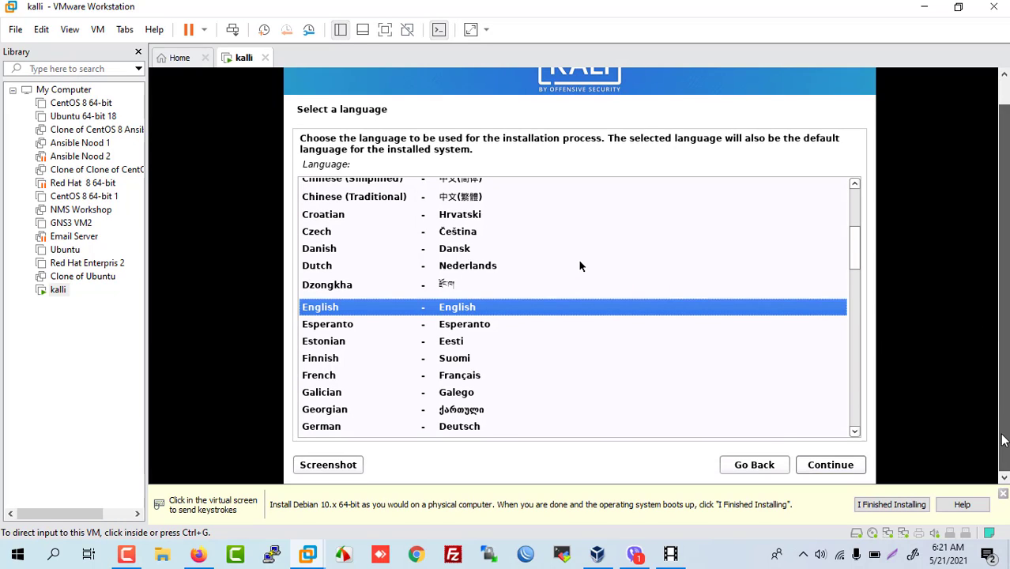
pyautogui.click(829, 471)
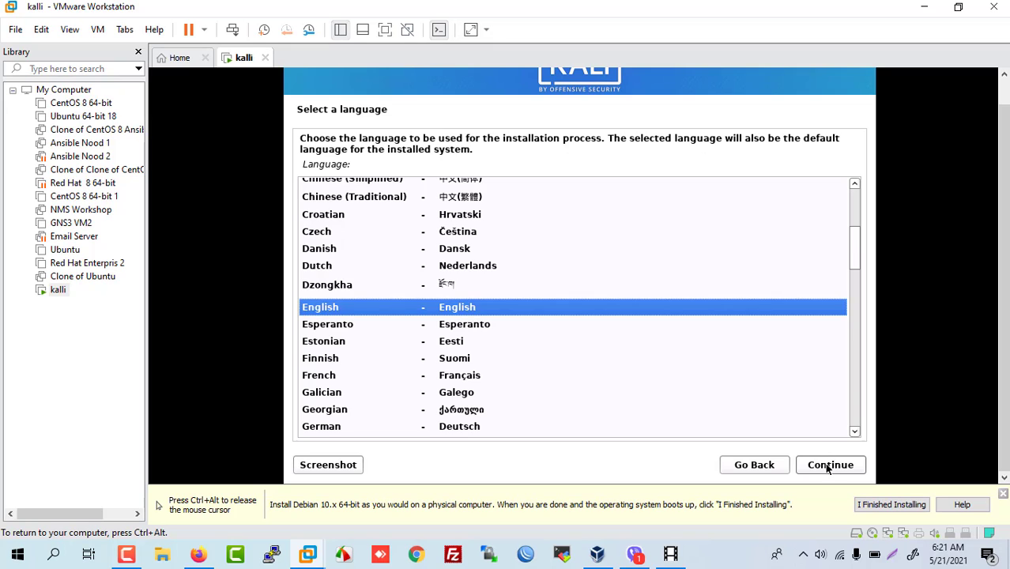
pyautogui.click(827, 467)
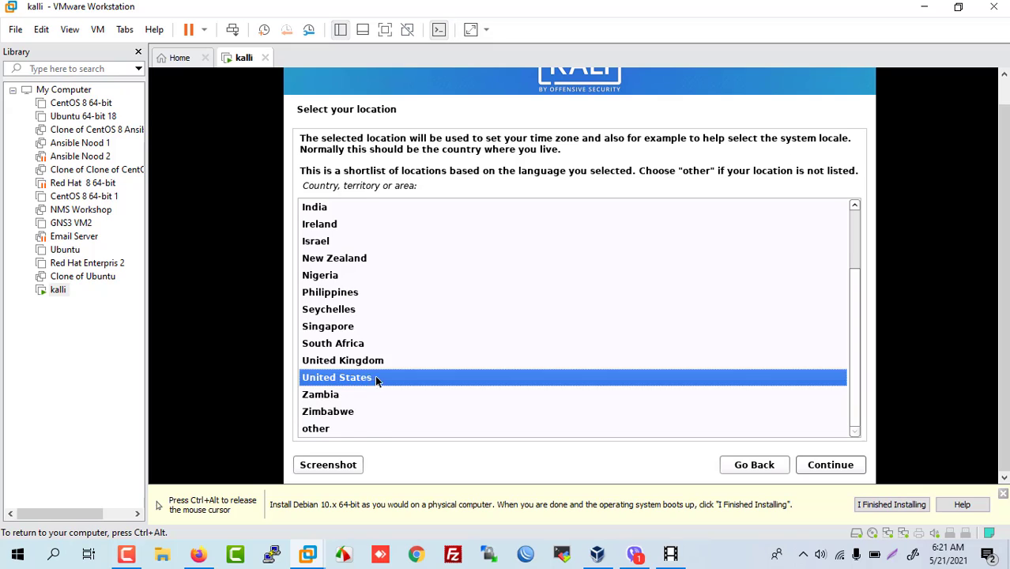
pyautogui.scroll(2, 377, 376)
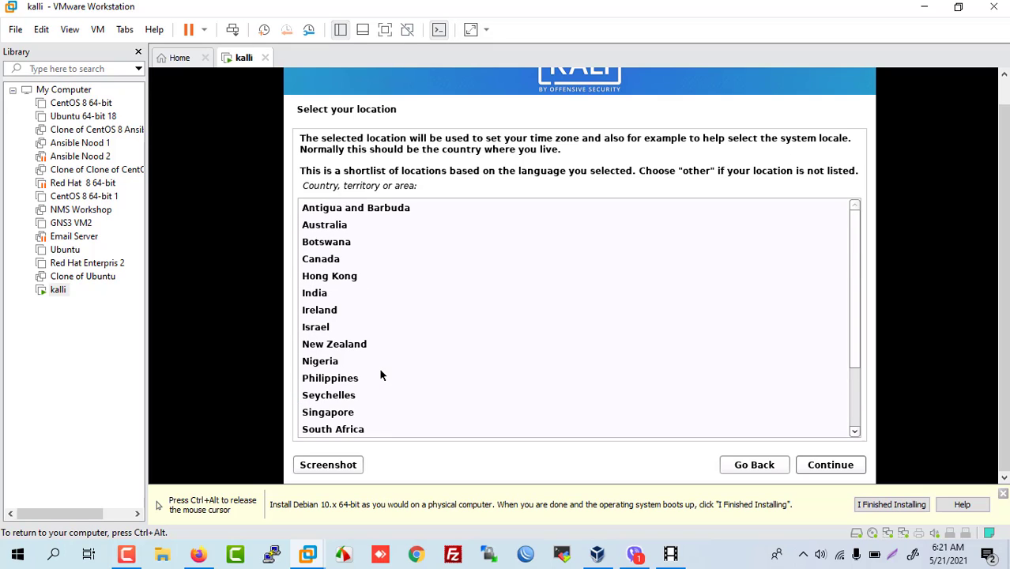
pyautogui.scroll(-2, 381, 372)
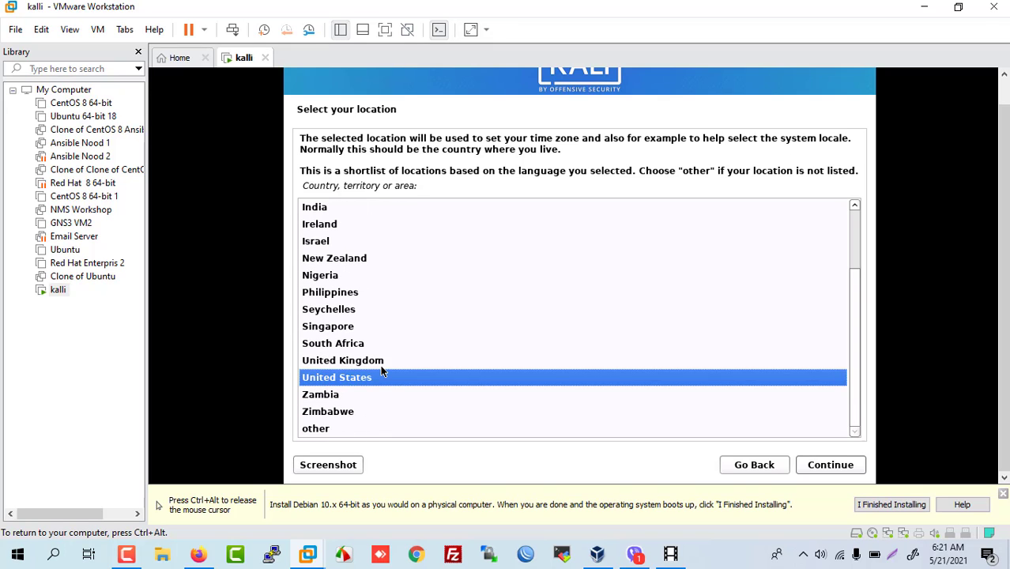
pyautogui.scroll(2, 382, 371)
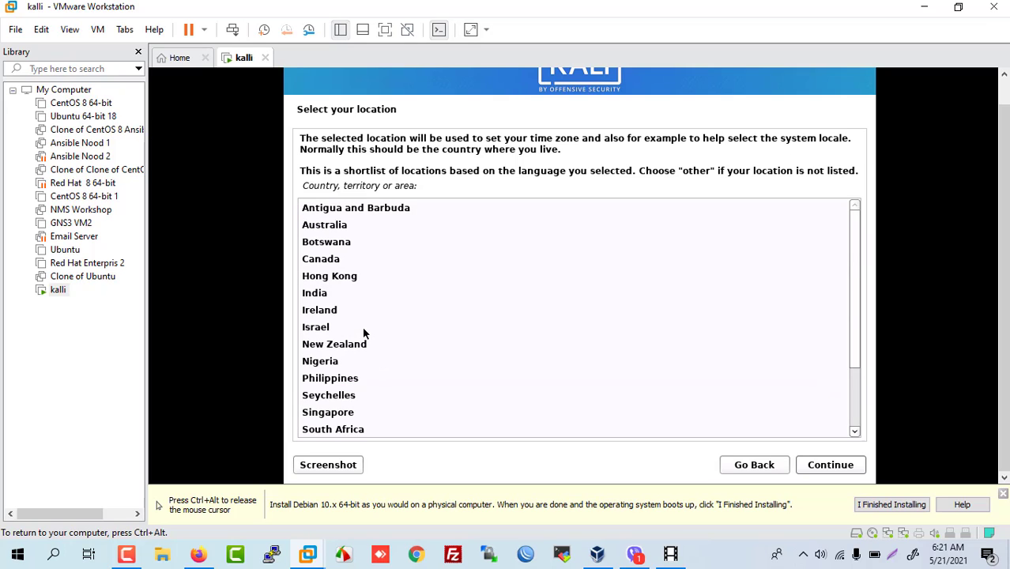
pyautogui.scroll(-2, 381, 331)
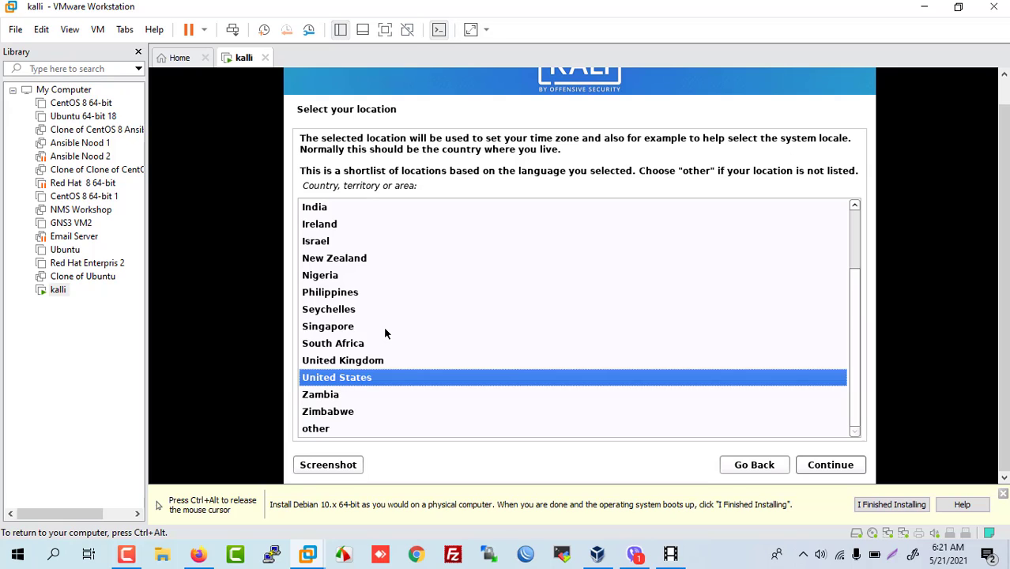
pyautogui.hotkey('ctrl', 'alt')
pyautogui.click(126, 555)
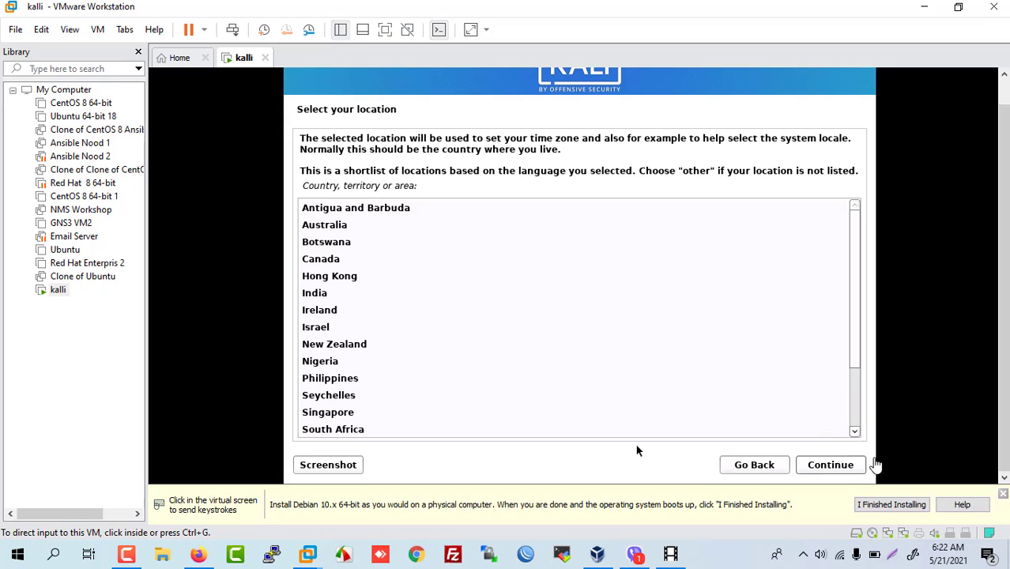
pyautogui.click(840, 468)
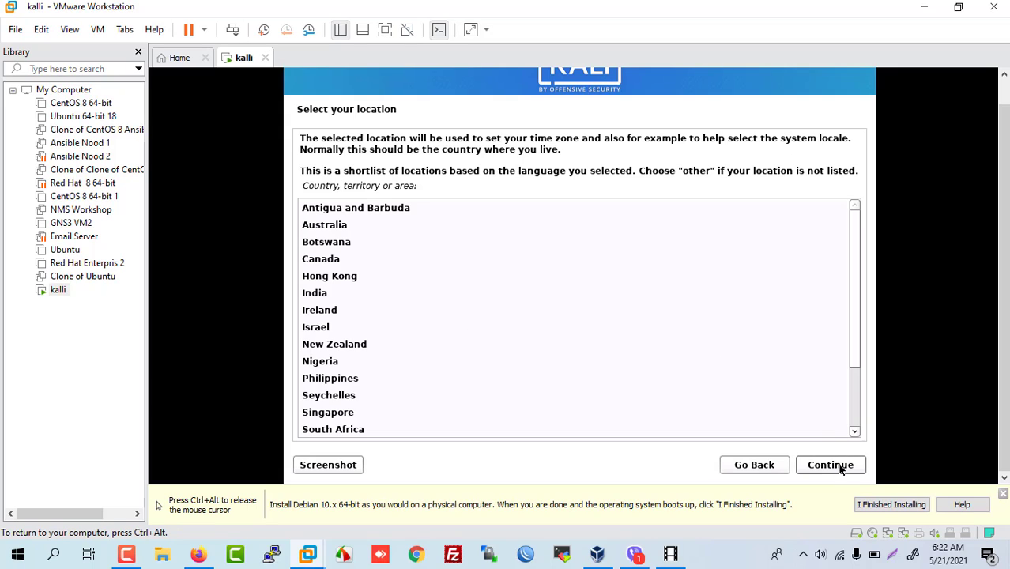
# Step: Set the installer location to Bangladesh via the other > Asia list
pyautogui.click(840, 468)
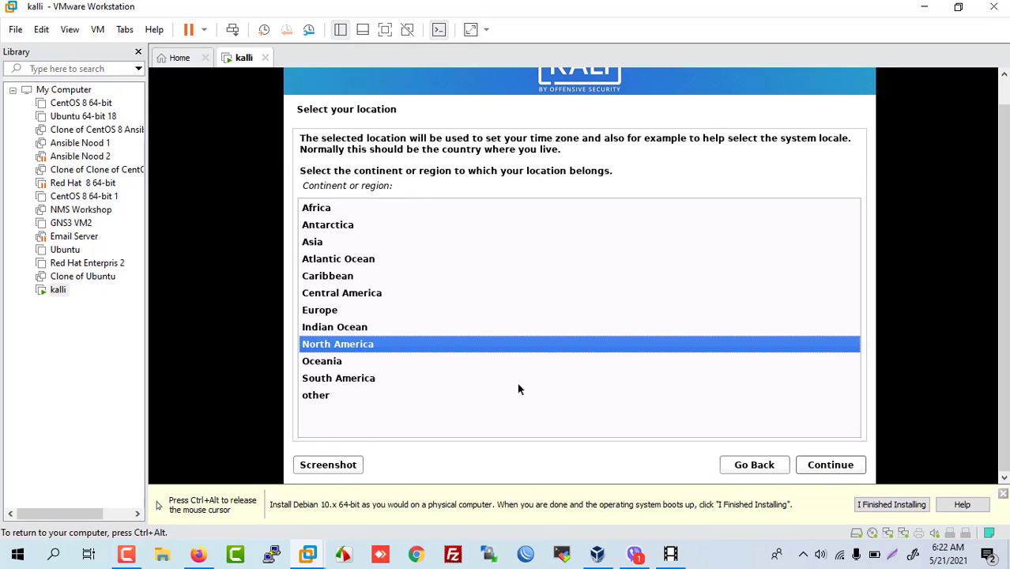
pyautogui.click(321, 245)
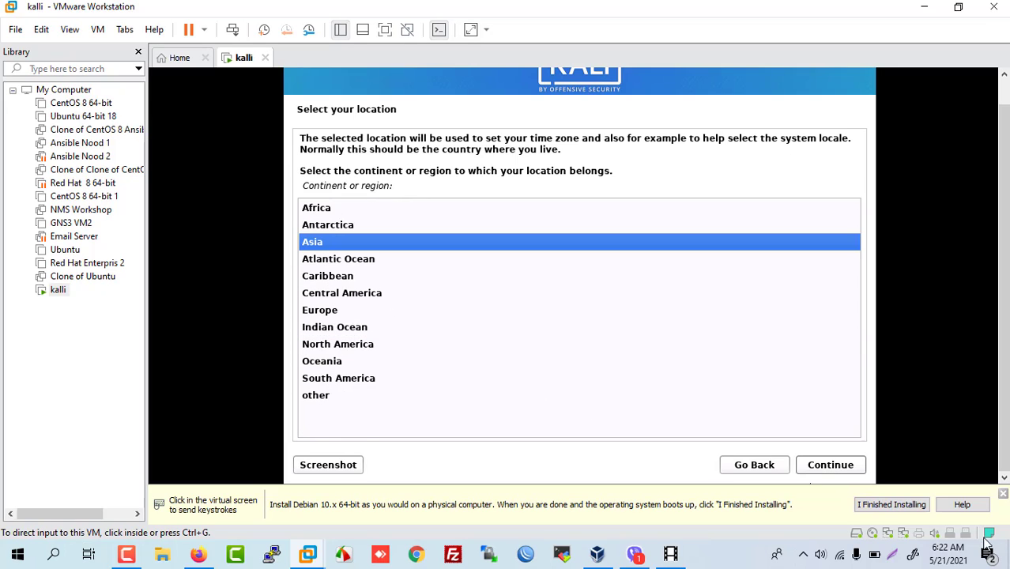
pyautogui.click(835, 466)
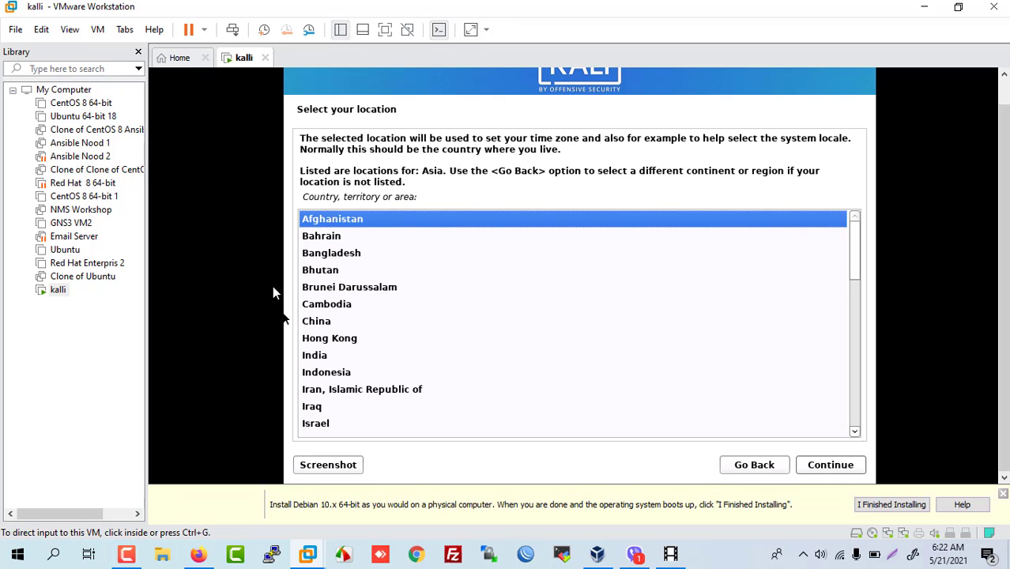
pyautogui.click(339, 257)
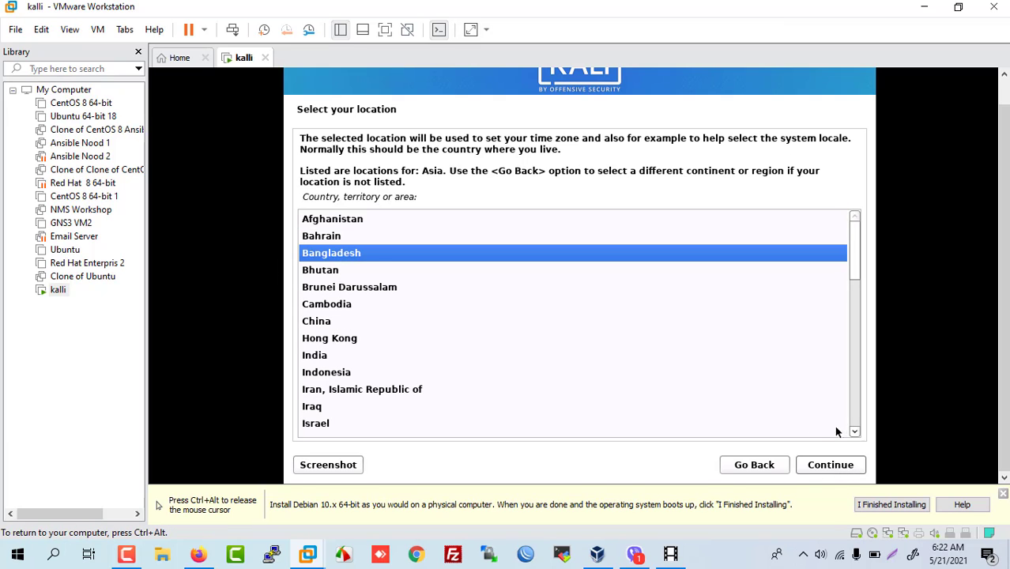
pyautogui.click(830, 466)
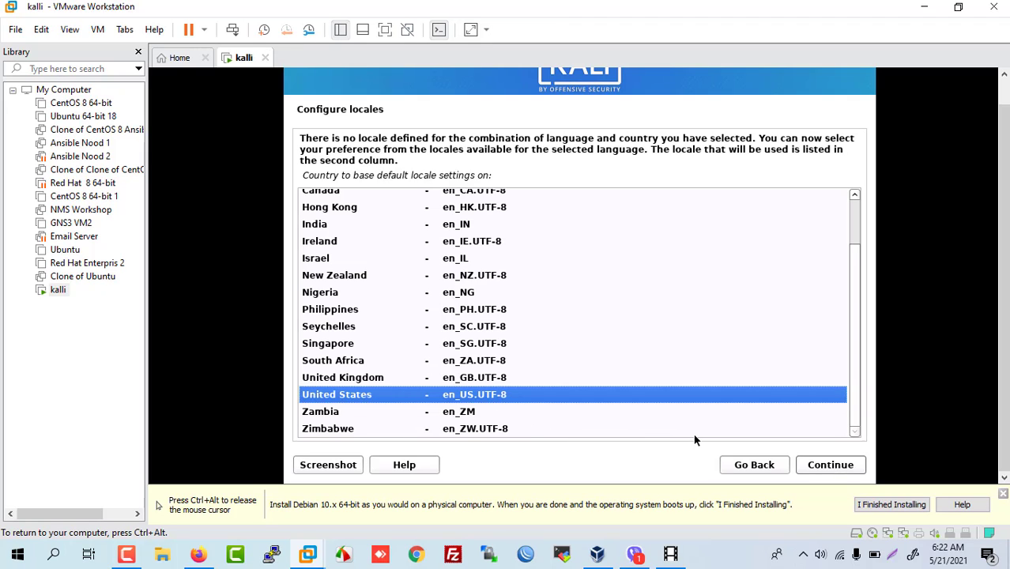
# Step: Keep en_US.UTF-8 as the default locale
pyautogui.scroll(3, 456, 320)
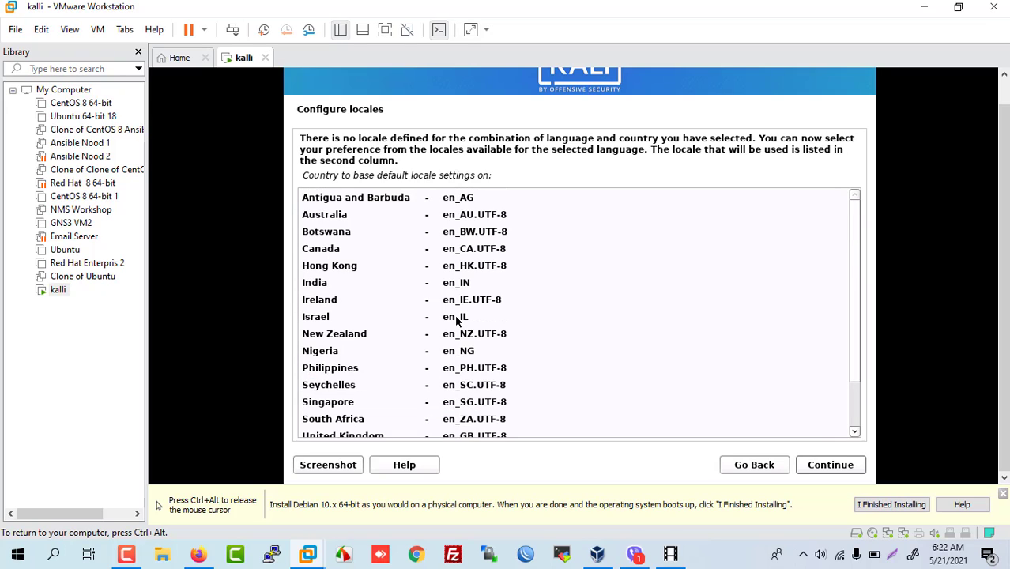
pyautogui.scroll(-2, 457, 320)
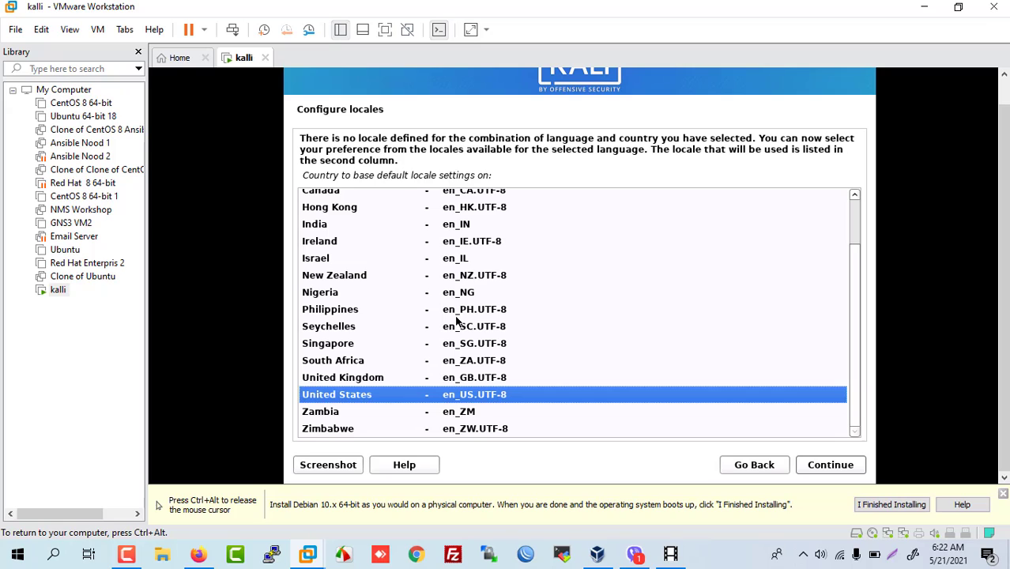
pyautogui.scroll(3, 457, 320)
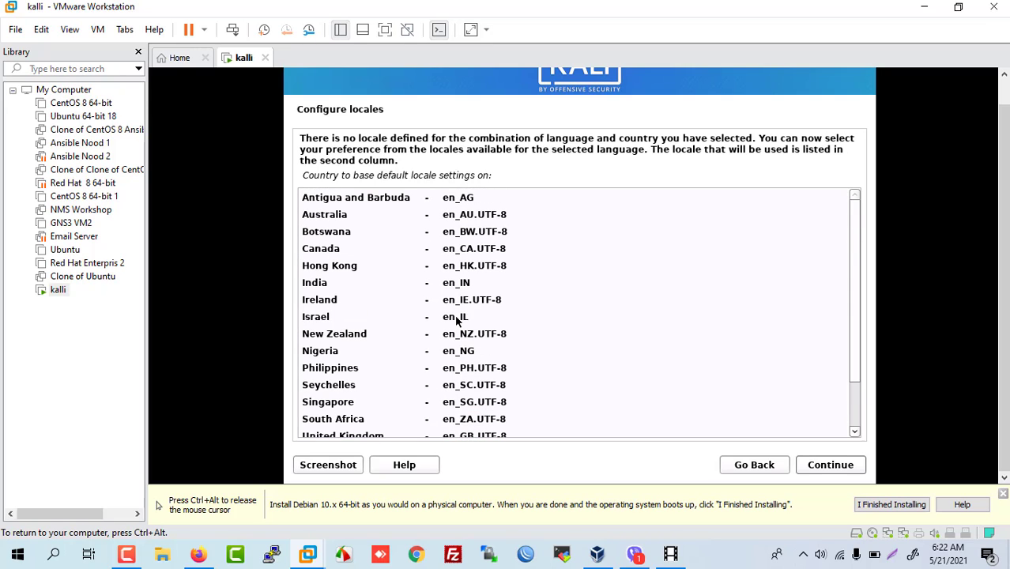
pyautogui.scroll(-2, 457, 320)
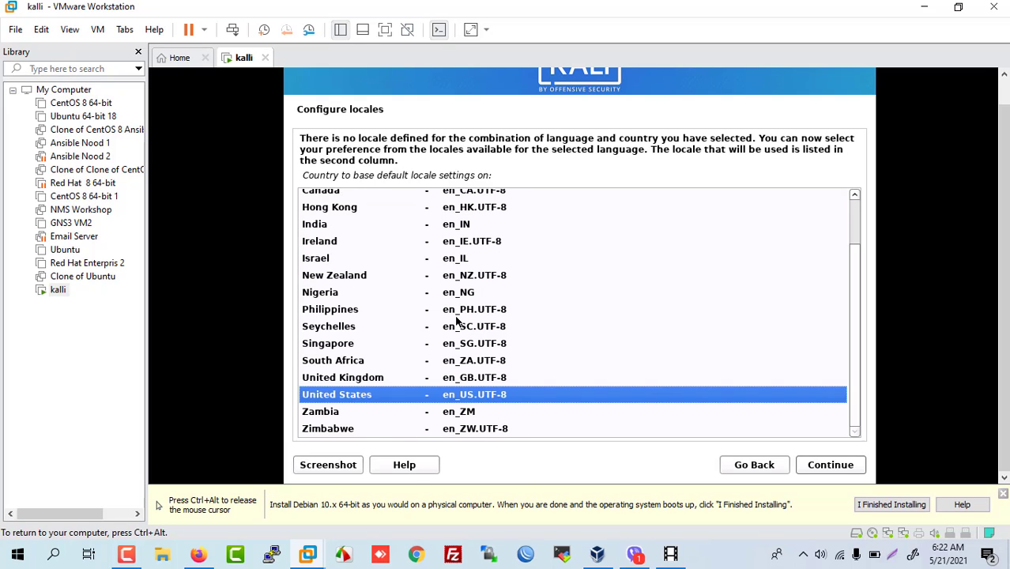
pyautogui.click(832, 468)
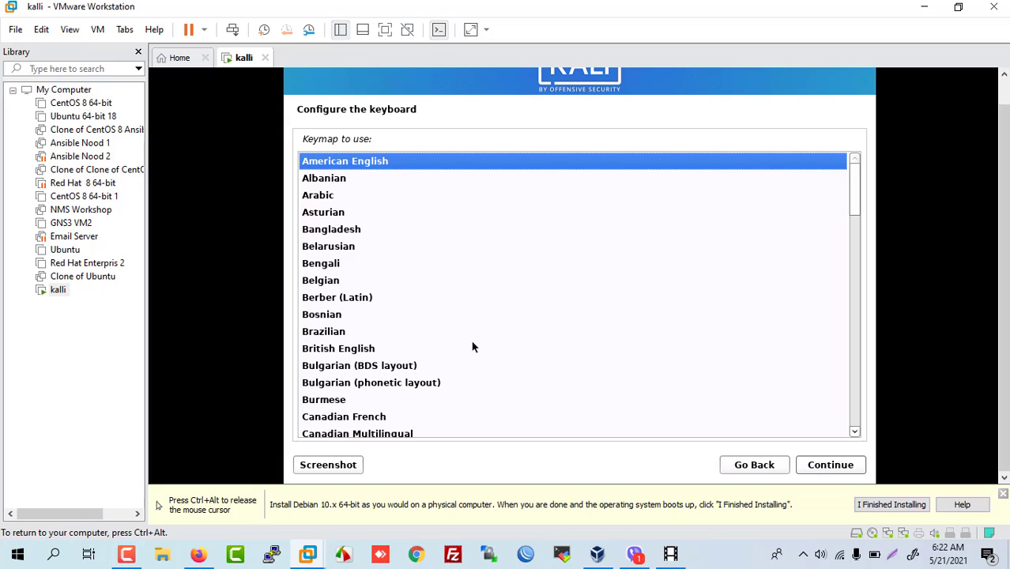
# Step: Choose the Bangladesh keymap, accept the Alt+Shift toggle, and let media detection finish
pyautogui.click(353, 229)
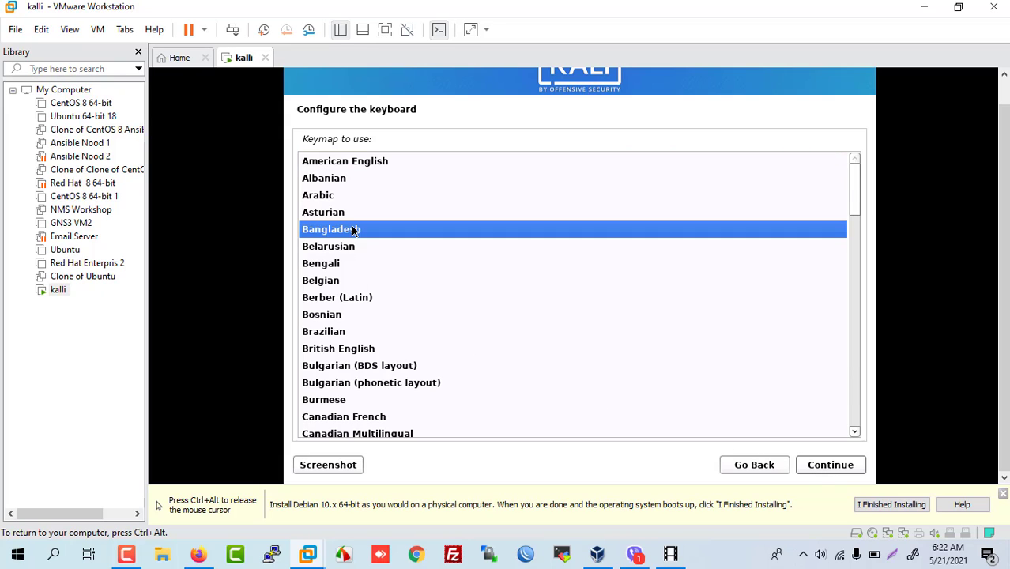
pyautogui.click(827, 469)
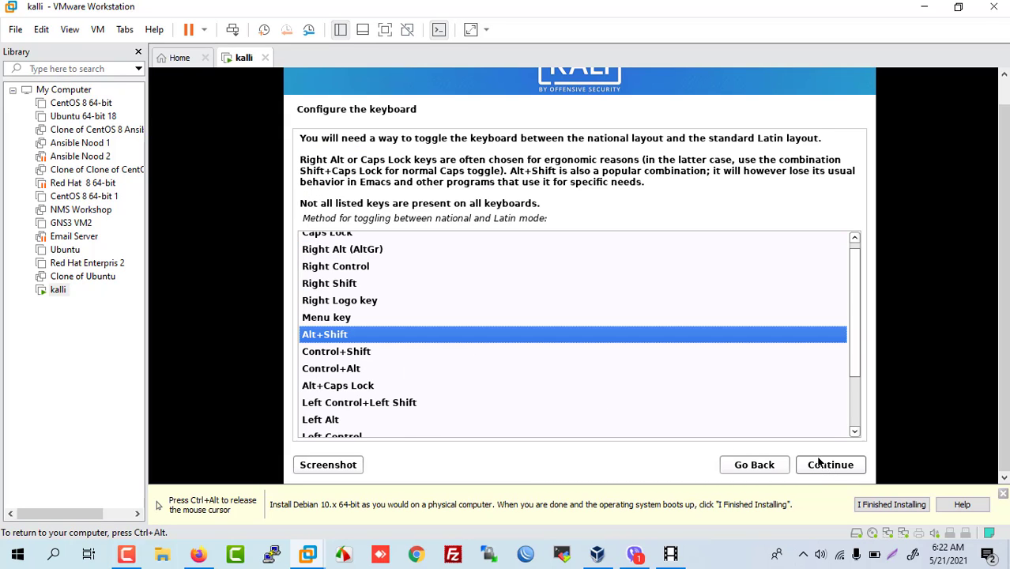
pyautogui.click(827, 466)
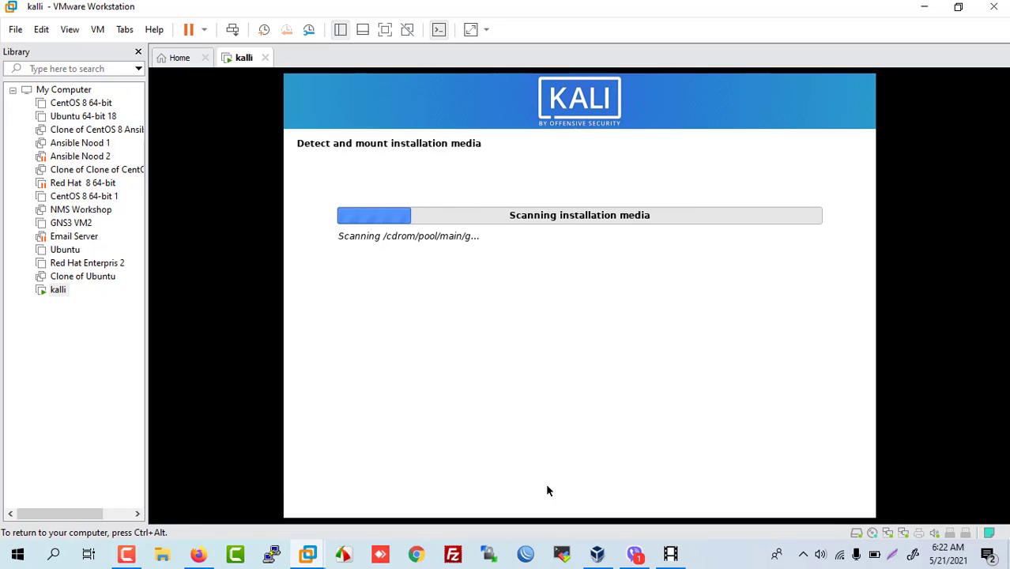
pyautogui.click(126, 556)
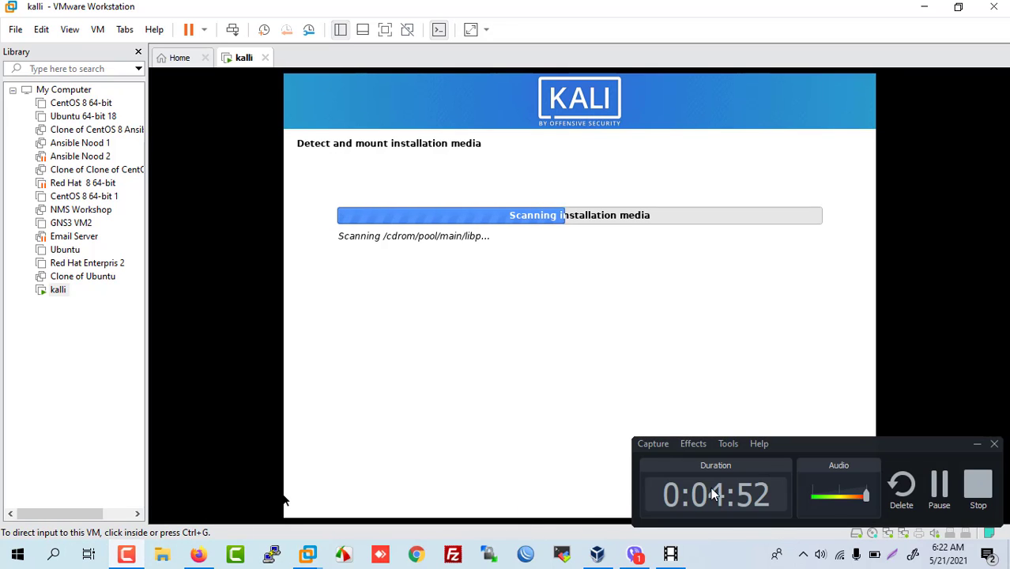
pyautogui.click(935, 500)
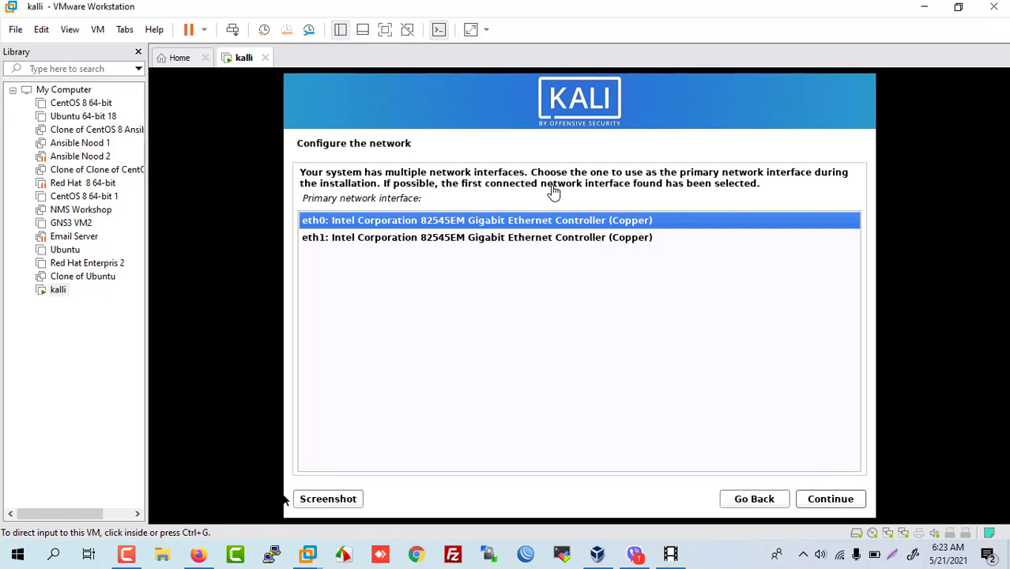
# Step: Keep eth0 as the primary interface, change the hostname from kali to 'mac', and enter domain example.com
pyautogui.click(825, 502)
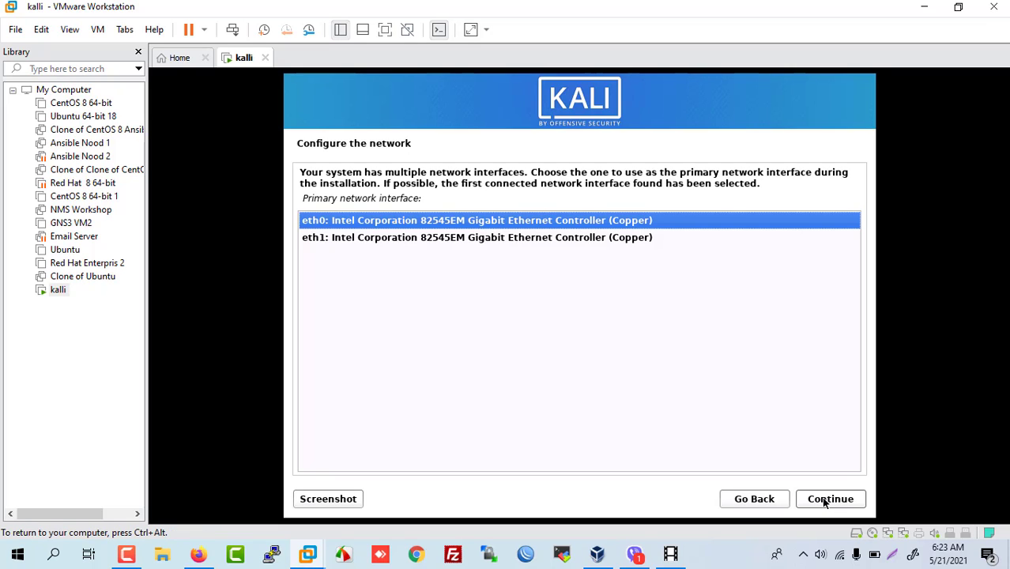
pyautogui.click(825, 501)
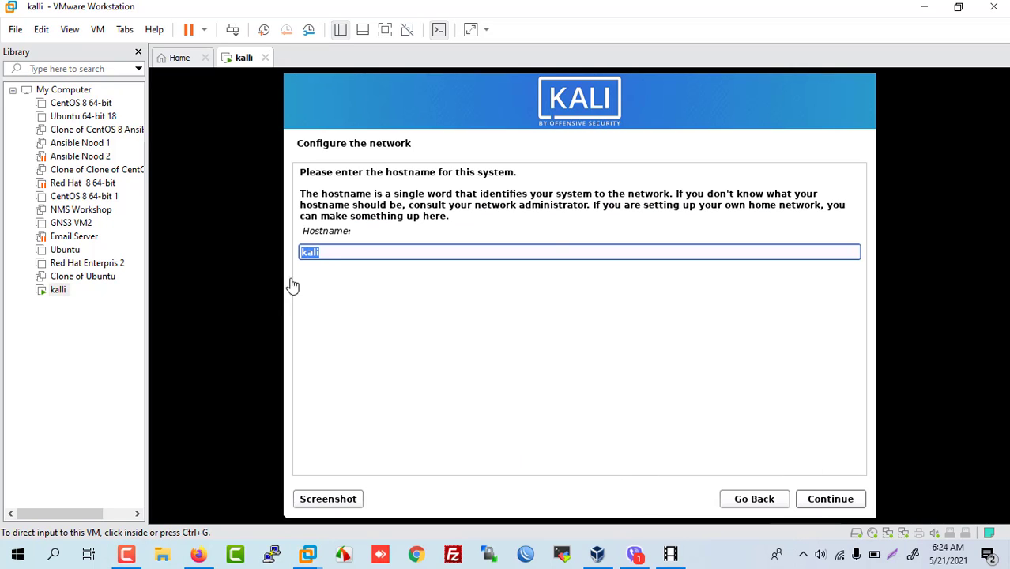
pyautogui.click(340, 252)
pyautogui.moveTo(326, 247); pyautogui.dragTo(285, 244)
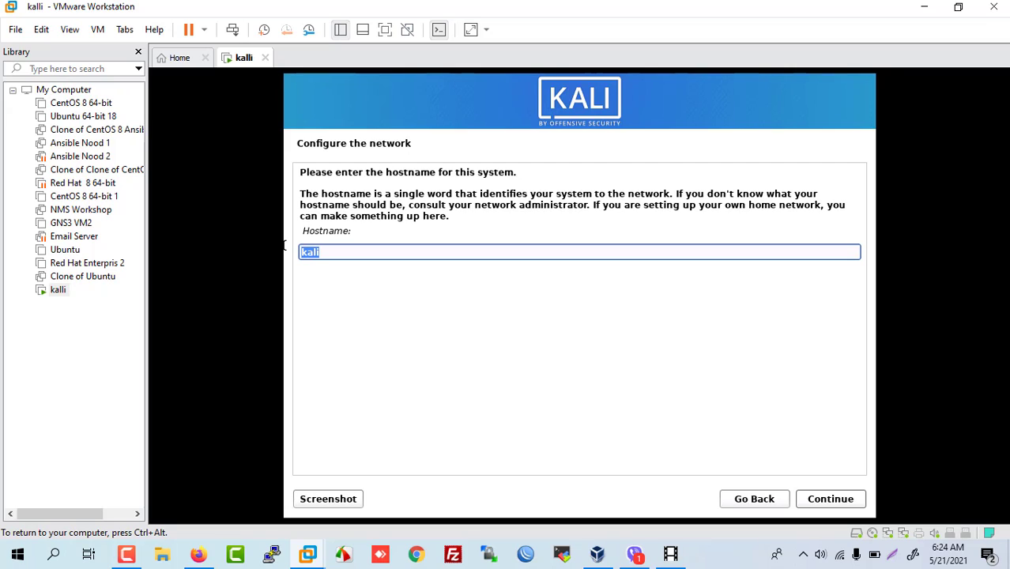
pyautogui.write('silent')
pyautogui.moveTo(284, 246); pyautogui.dragTo(309, 224)
pyautogui.write('mac')
pyautogui.click(823, 501)
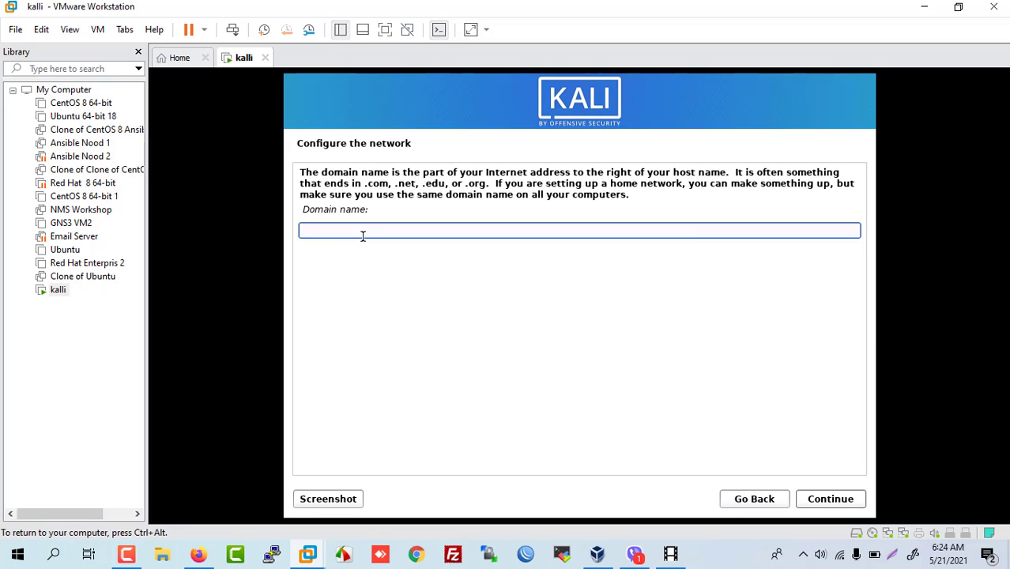
pyautogui.write('example.com')
# Step: Confirm the example.com domain and enter the new user's full name
pyautogui.click(827, 497)
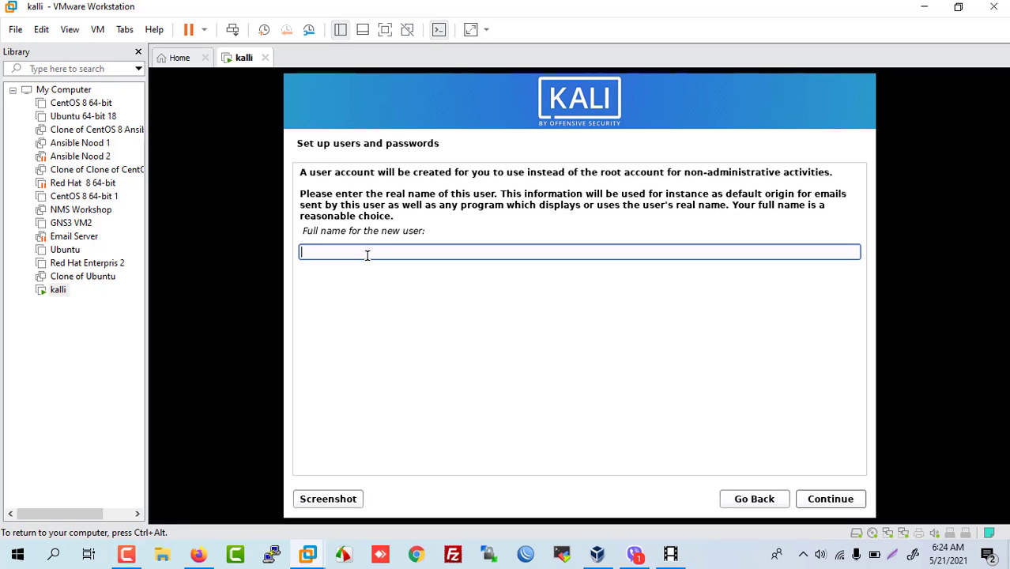
pyautogui.write('silent')
pyautogui.click(831, 498)
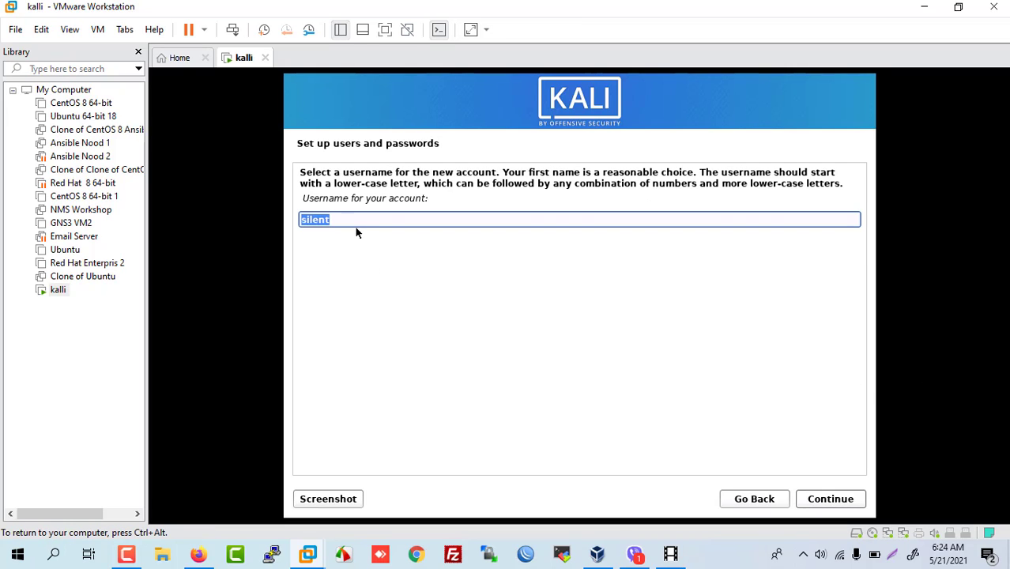
# Step: Accept the suggested username, then enter and confirm the user's password
pyautogui.click(840, 498)
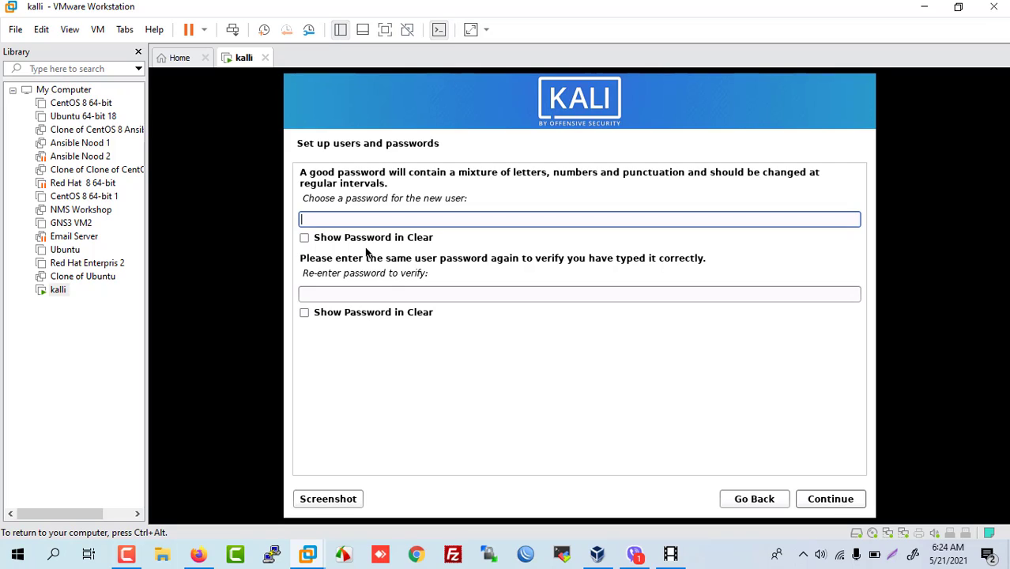
pyautogui.write('kali')
pyautogui.click(323, 298)
pyautogui.write('ka')
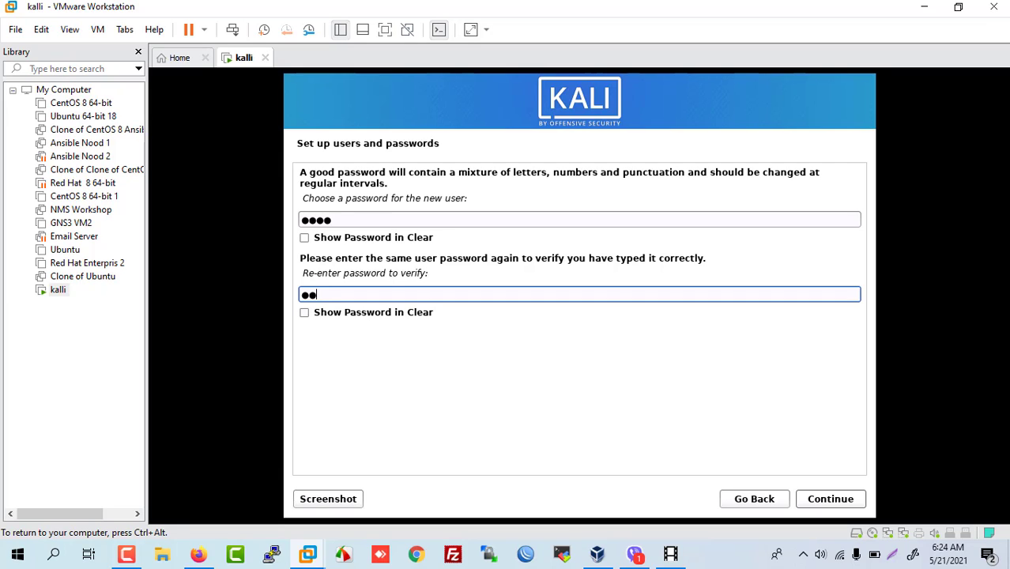
pyautogui.write('li')
pyautogui.click(825, 502)
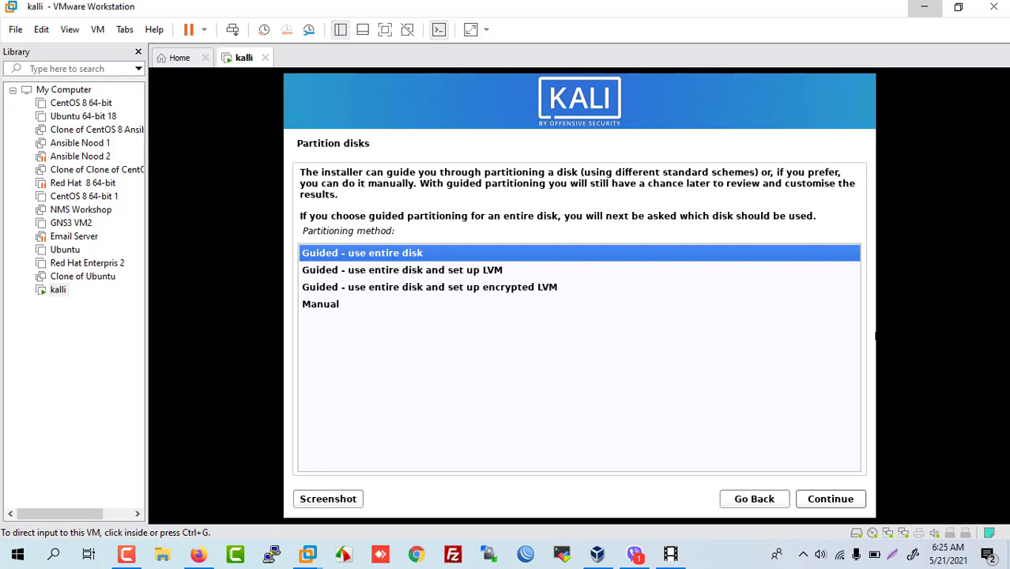
# Step: Guided-partition the entire 42.9 GB sda disk with all files in one partition and write the changes
pyautogui.click(824, 501)
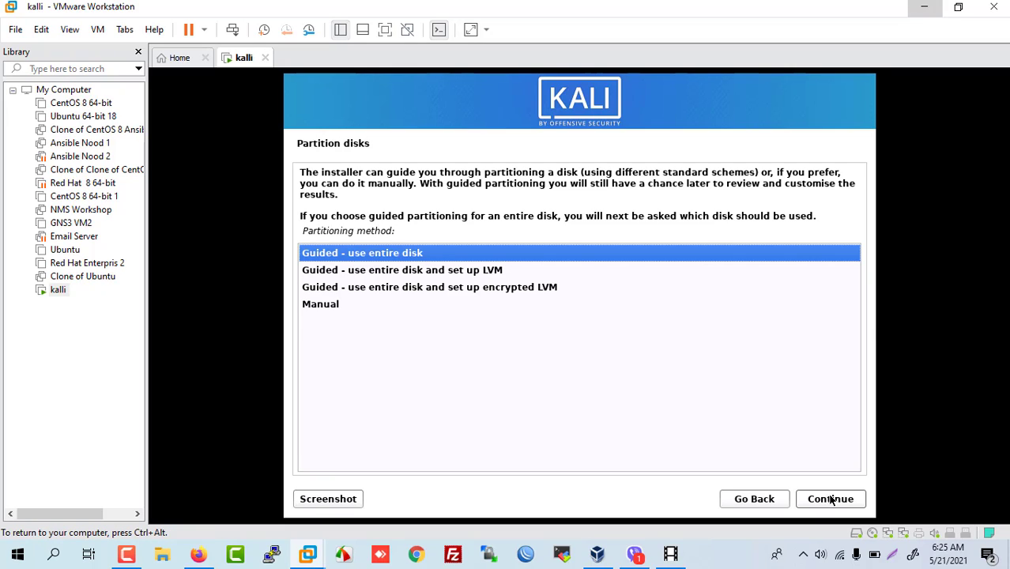
pyautogui.click(829, 501)
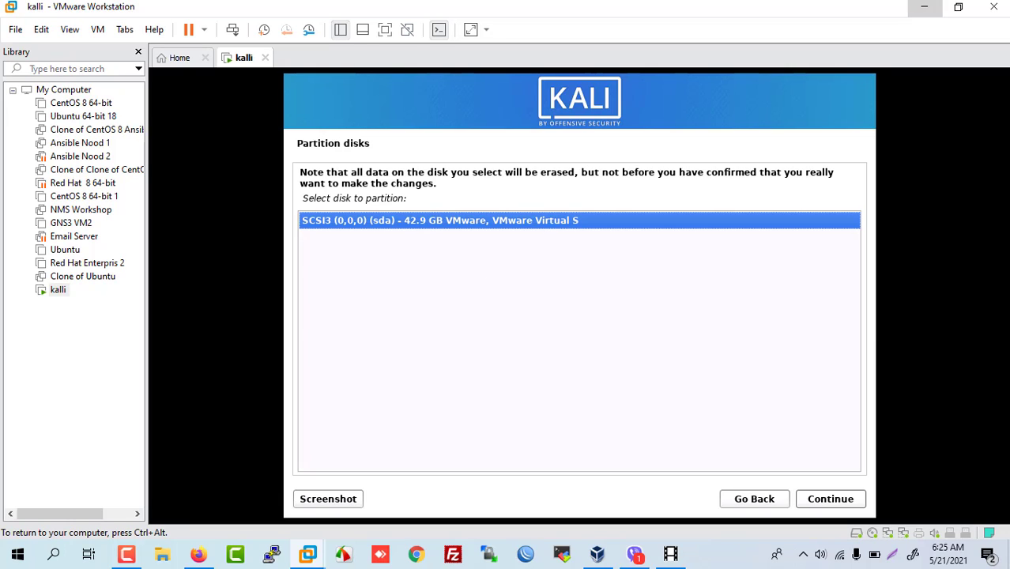
pyautogui.click(821, 495)
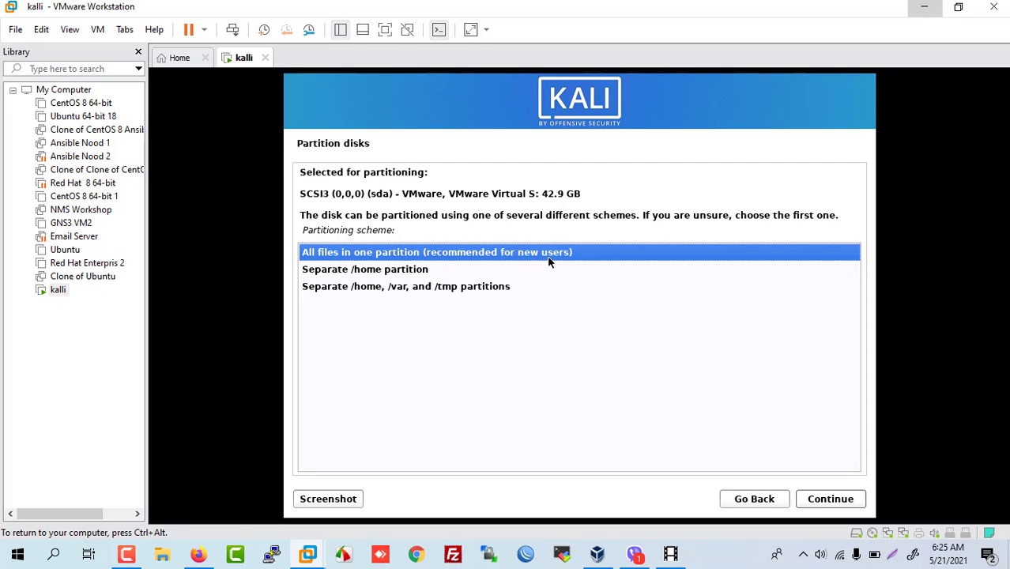
pyautogui.click(821, 497)
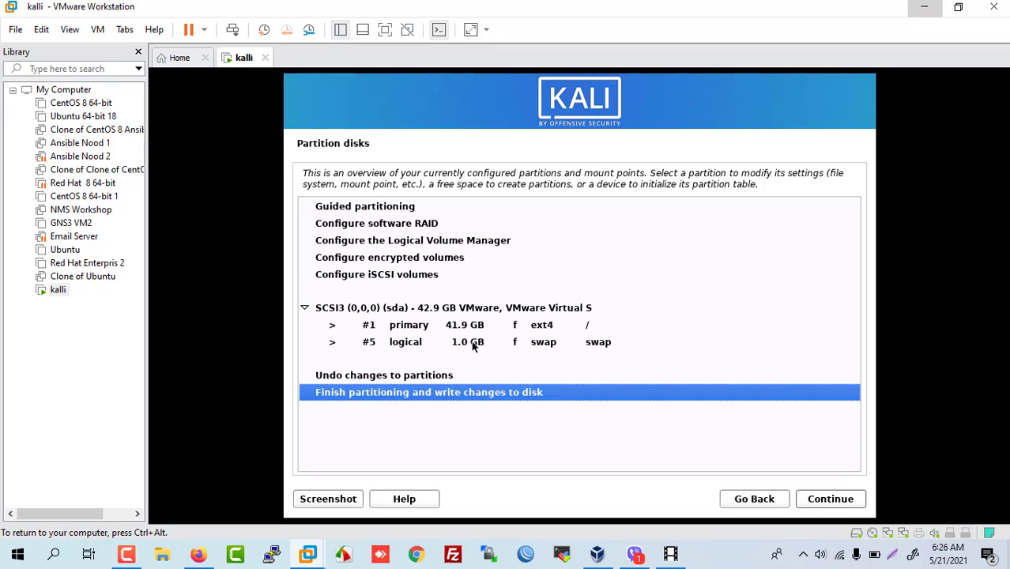
pyautogui.click(830, 499)
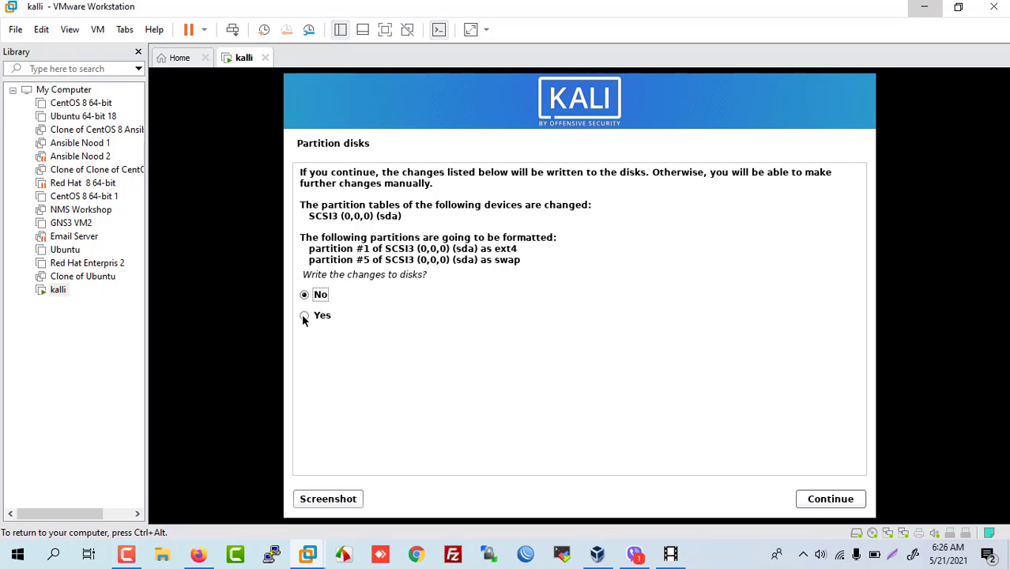
pyautogui.click(842, 498)
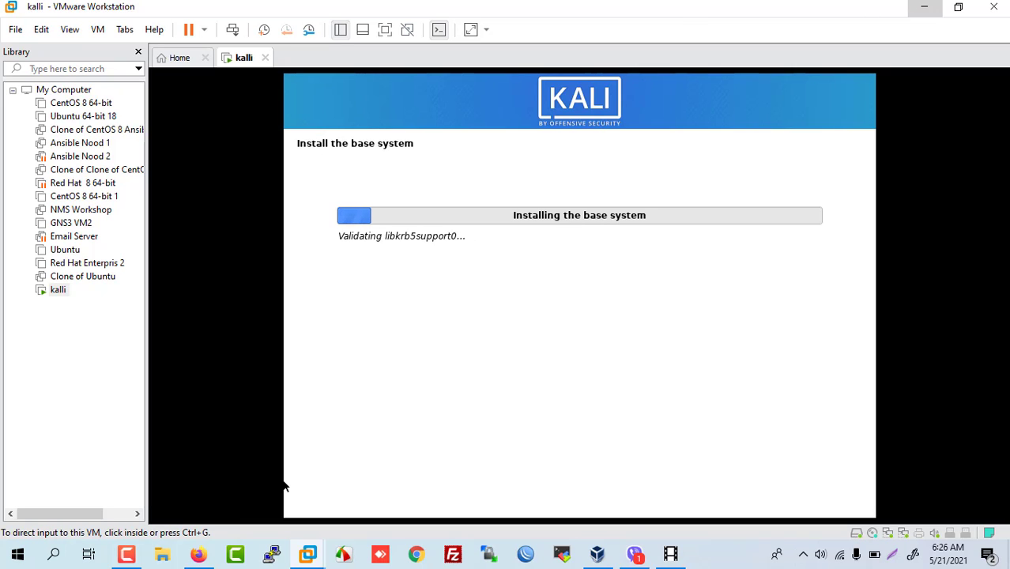
# Step: Wait while the installer installs the base system and configures apt
pyautogui.click(126, 555)
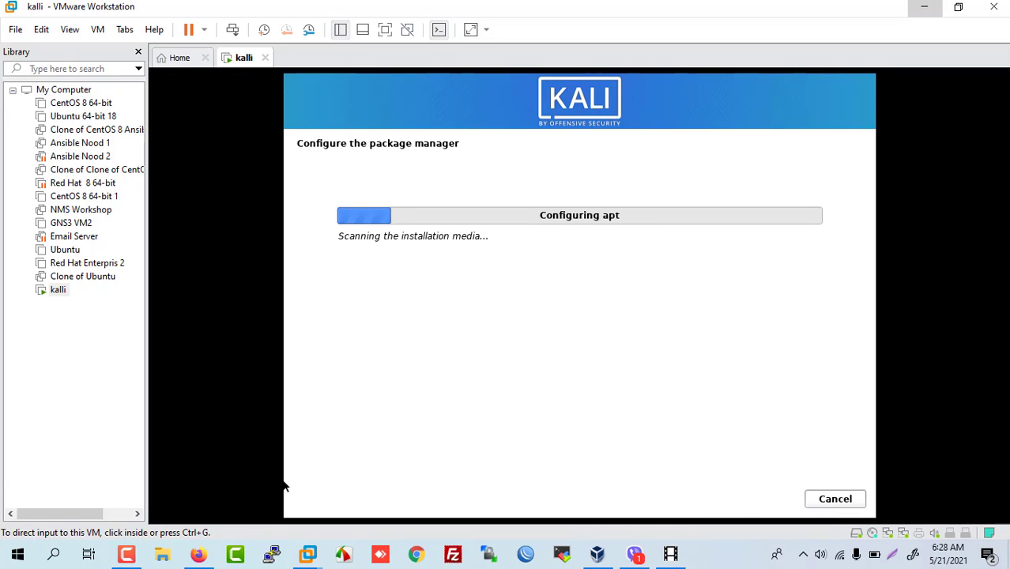
pyautogui.click(127, 555)
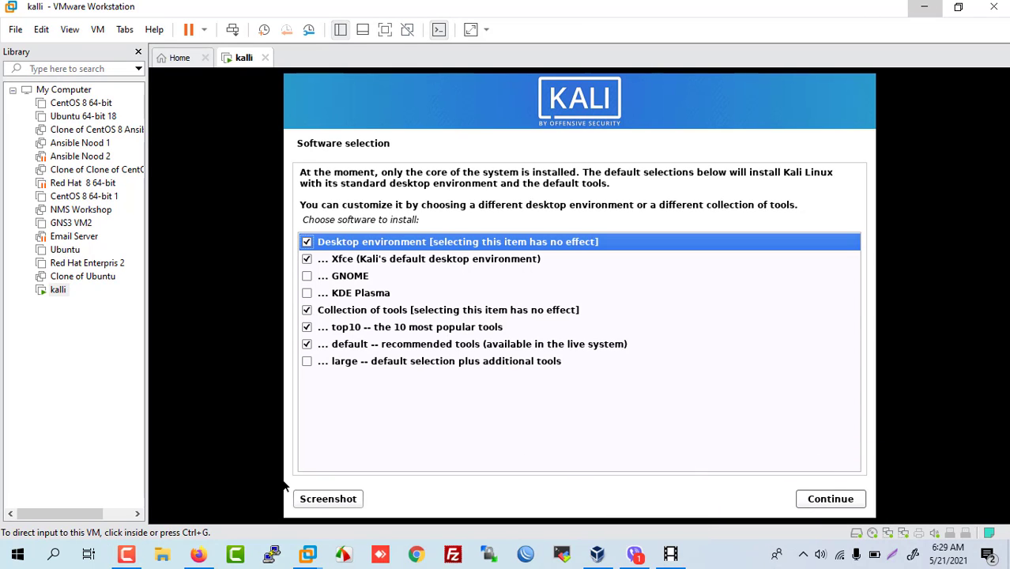
# Step: Add 'large -- default selection plus additional tools' to the software selection and install it
pyautogui.click(303, 362)
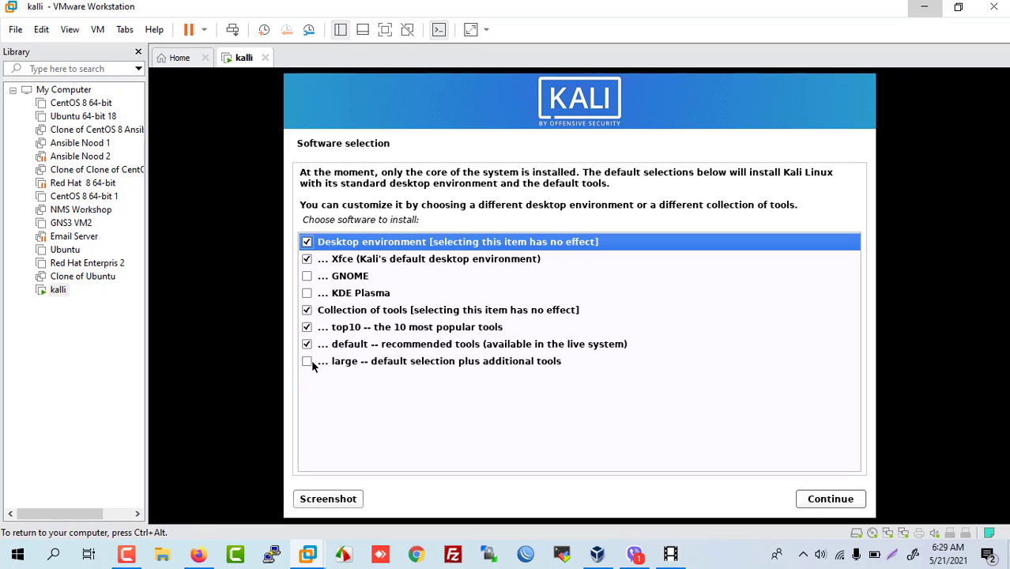
pyautogui.click(307, 361)
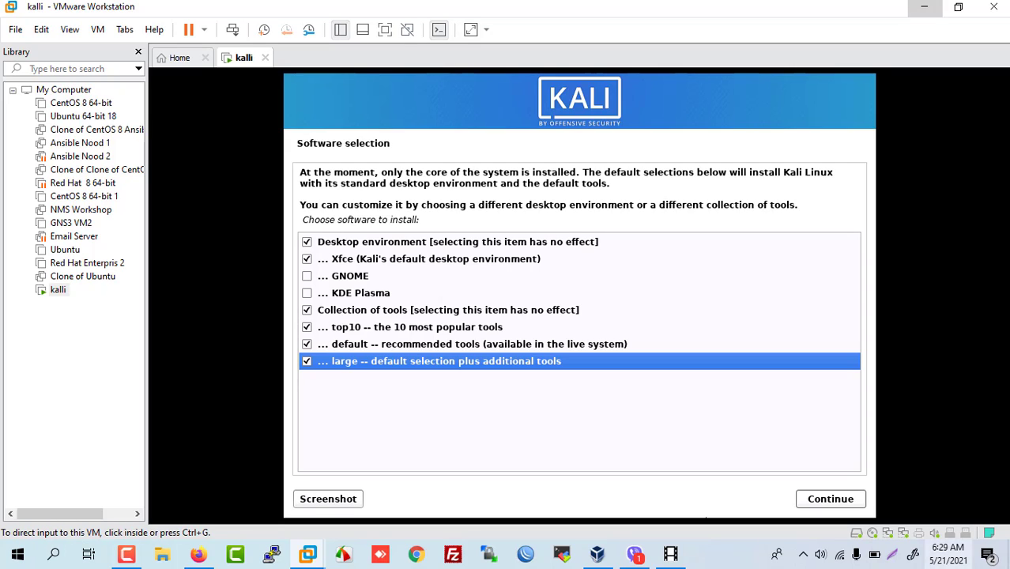
pyautogui.click(838, 499)
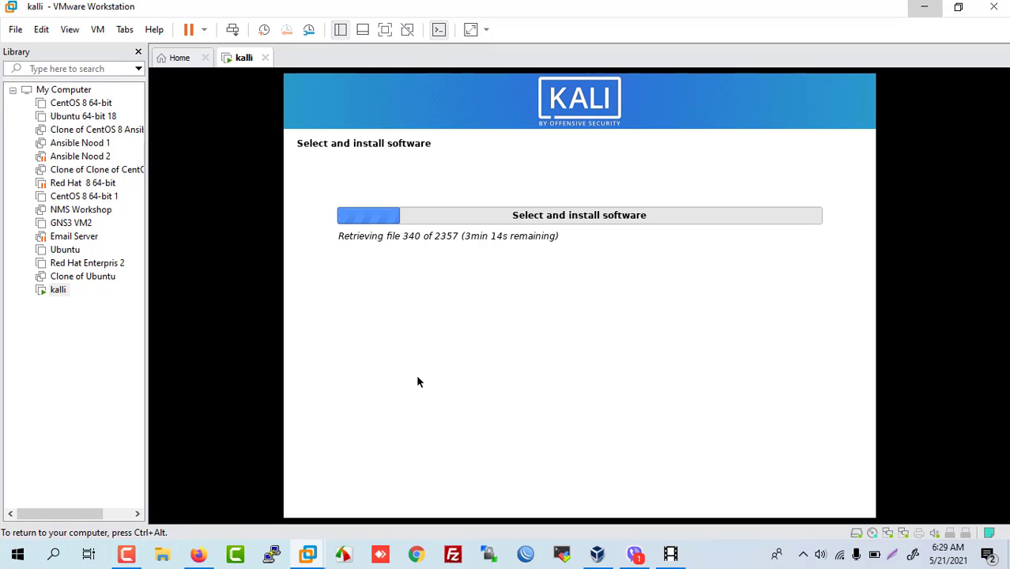
pyautogui.click(127, 553)
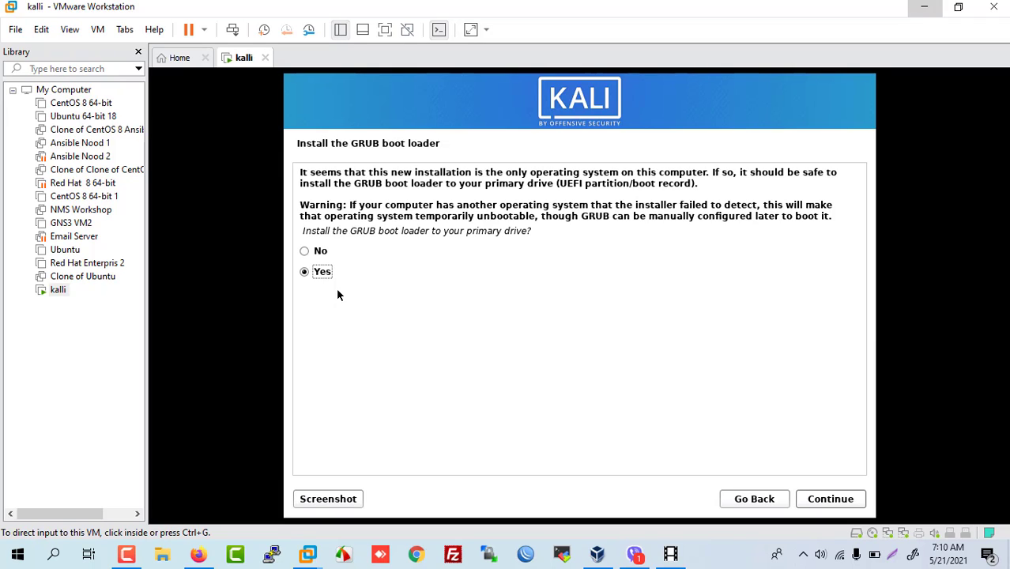
# Step: Install the GRUB boot loader on /dev/sda and finish the installation to reboot
pyautogui.click(834, 501)
pyautogui.click(834, 501)
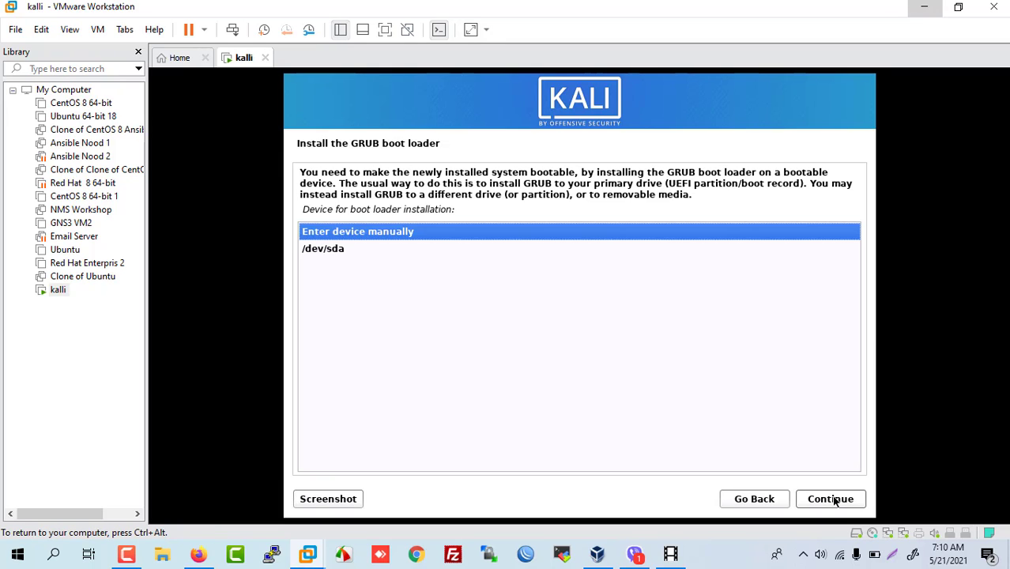
pyautogui.click(324, 251)
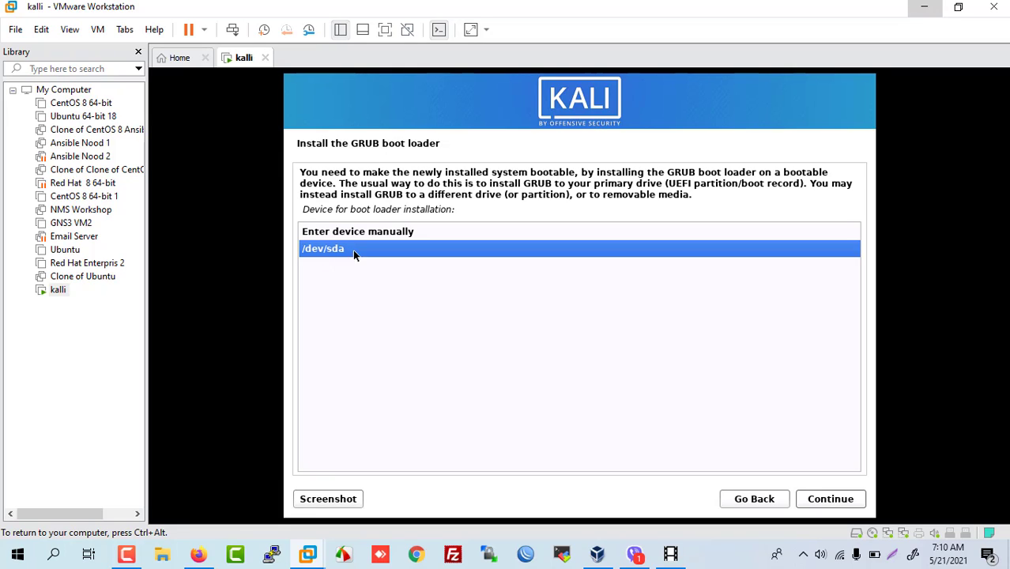
pyautogui.click(831, 500)
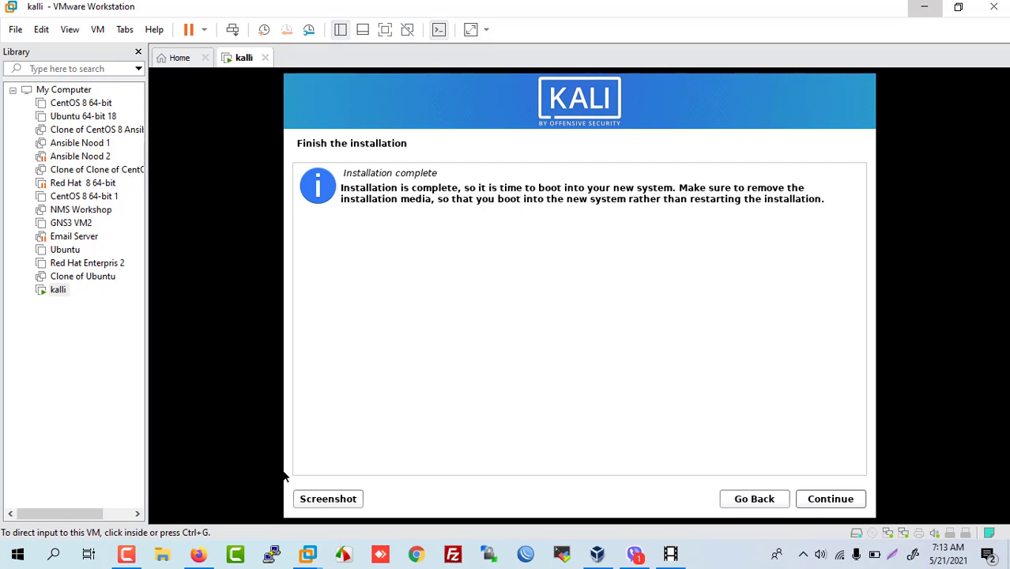
pyautogui.click(829, 499)
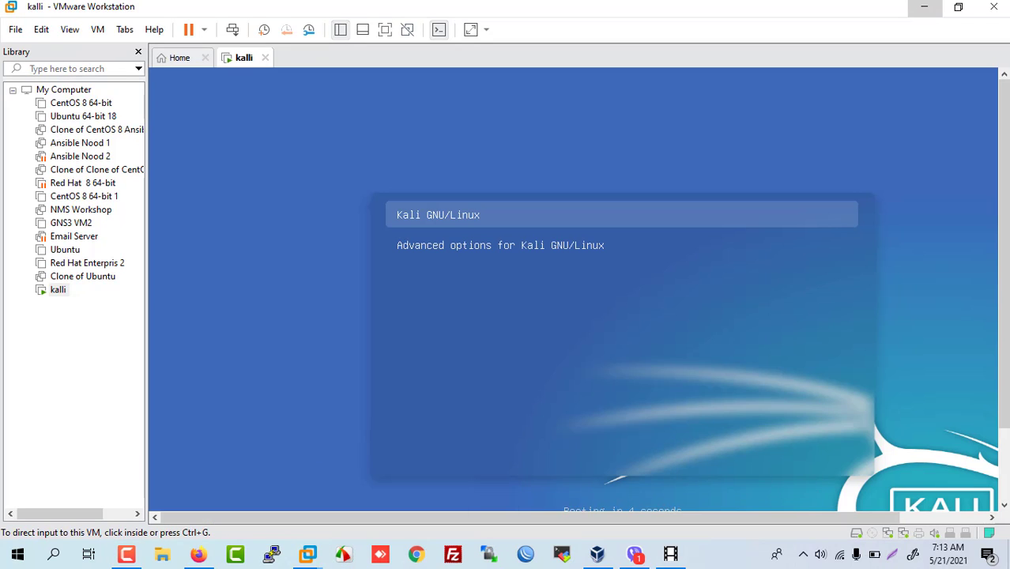
# Step: Boot the default Kali GNU/Linux GRUB entry and let the system start up
pyautogui.hotkey('ctrl', 'g')
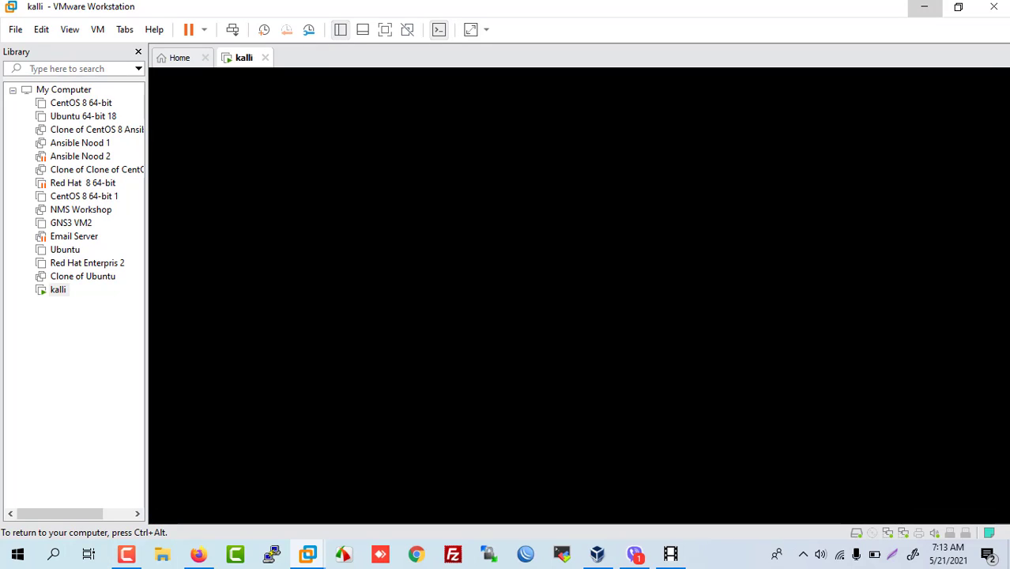
pyautogui.hotkey('ctrl', 'alt')
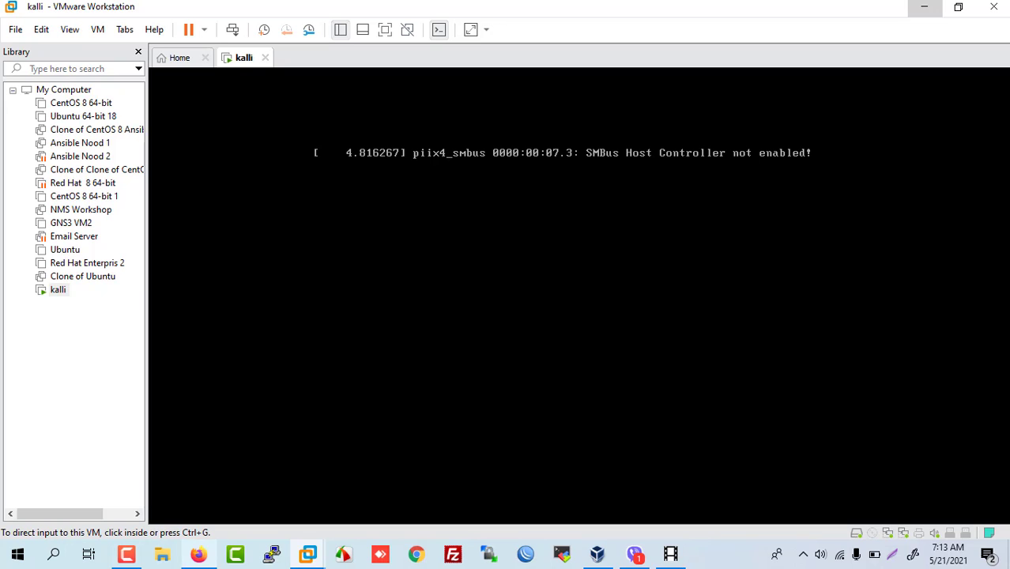
pyautogui.click(126, 554)
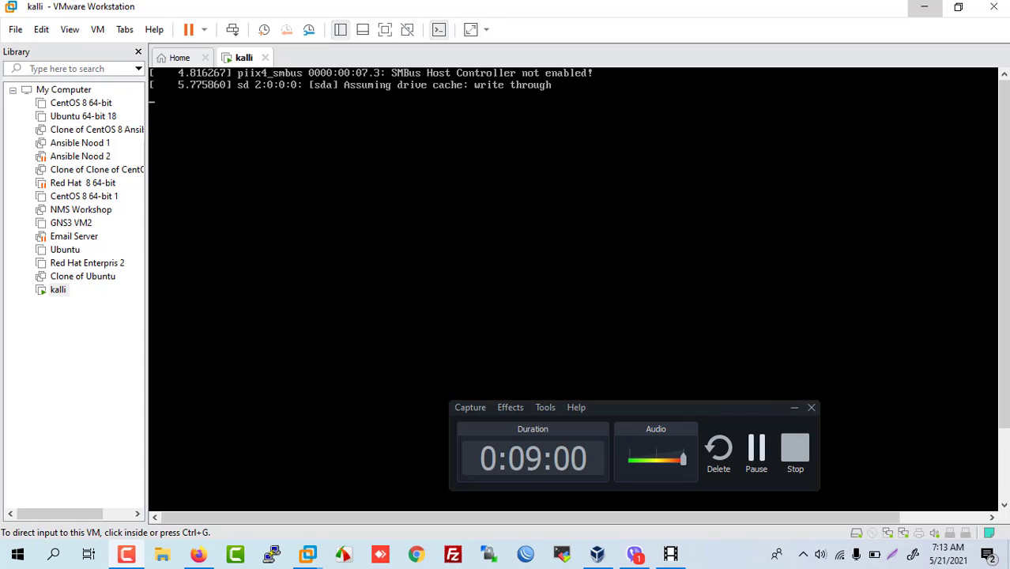
pyautogui.click(756, 453)
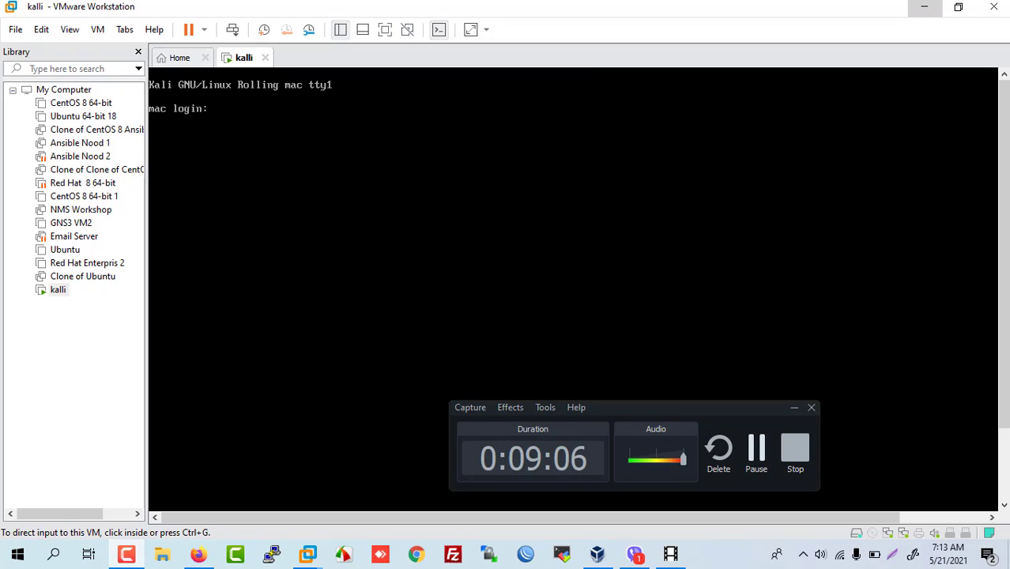
pyautogui.press('F9')
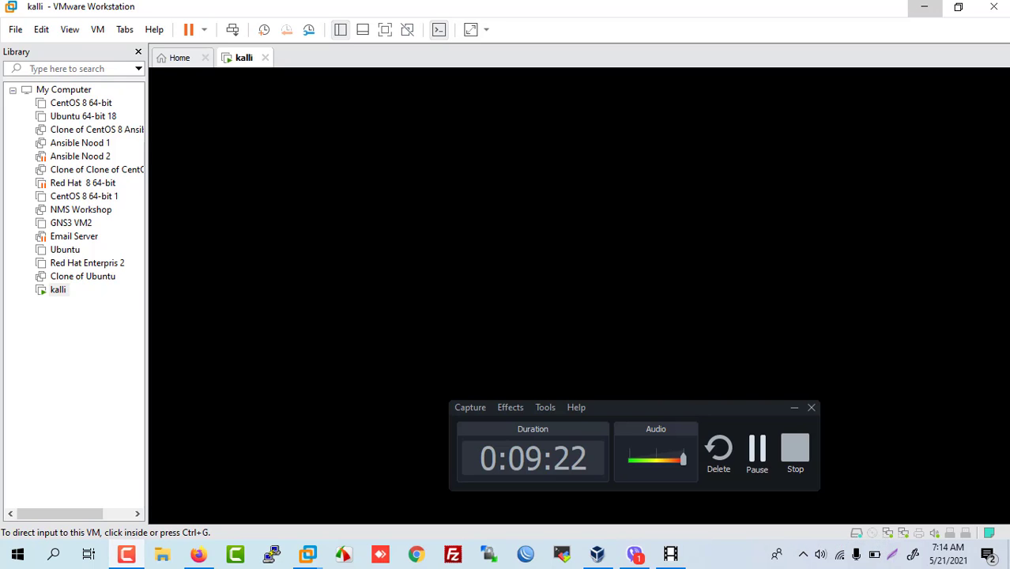
# Step: Wake the blanked VM display to bring up the Kali login screen
pyautogui.click(578, 301)
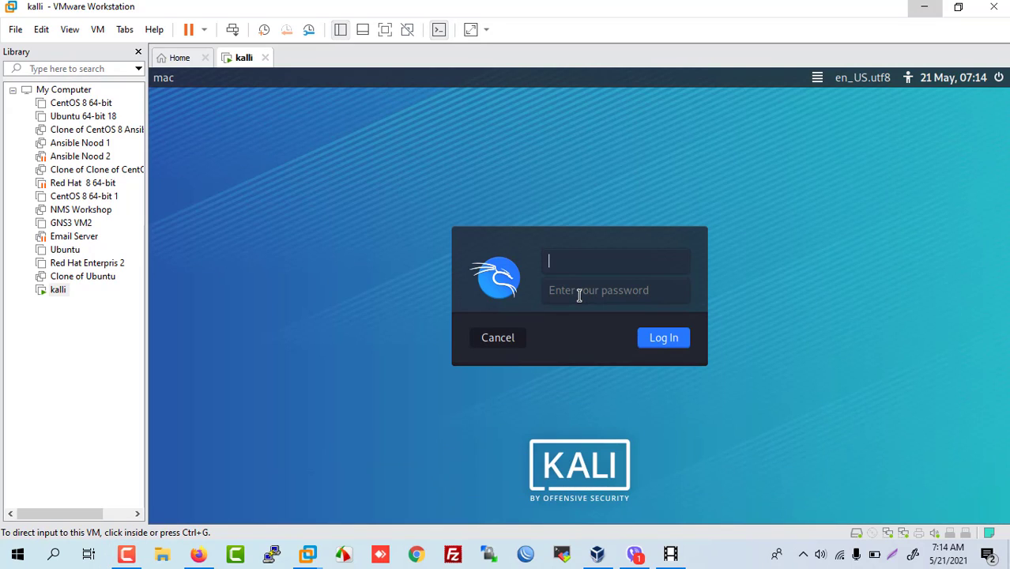
pyautogui.click(579, 294)
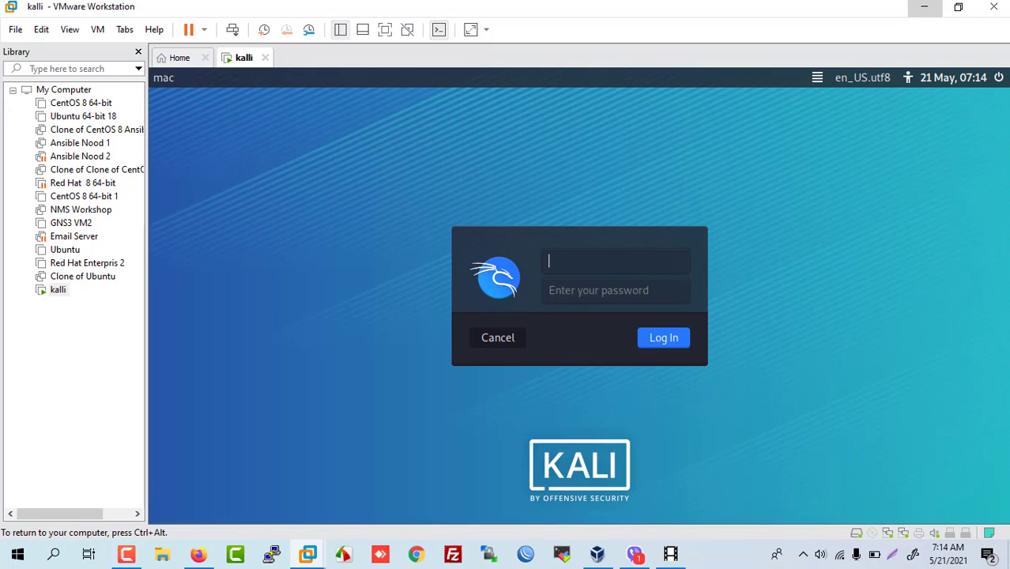
pyautogui.hotkey('ctrl', 'alt')
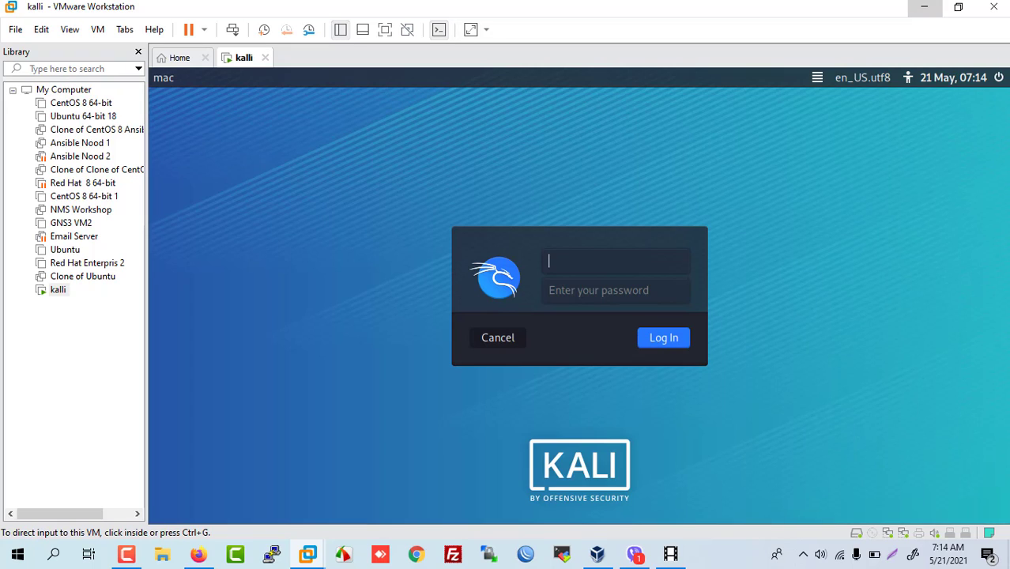
pyautogui.hotkey('ctrl', 'g')
pyautogui.hotkey('ctrl', 'alt')
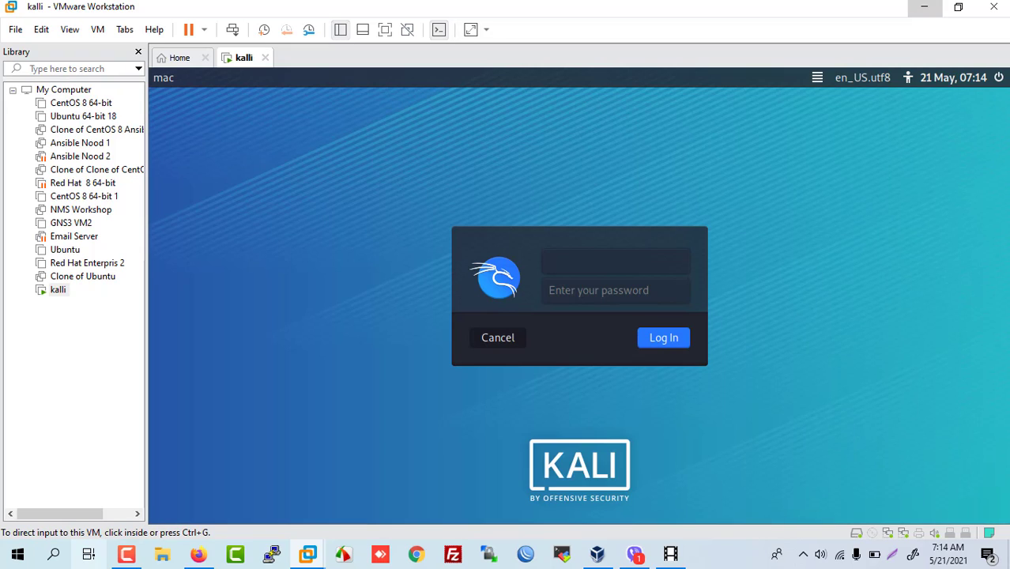
# Step: Log in to Kali with the new user's username and password
pyautogui.write('s')
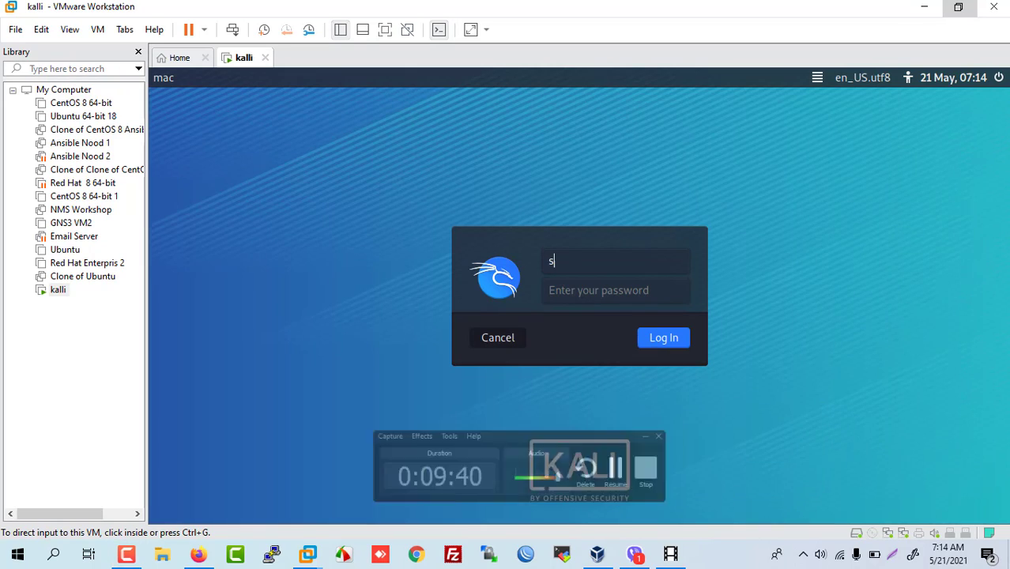
pyautogui.hotkey('ctrl', 'g')
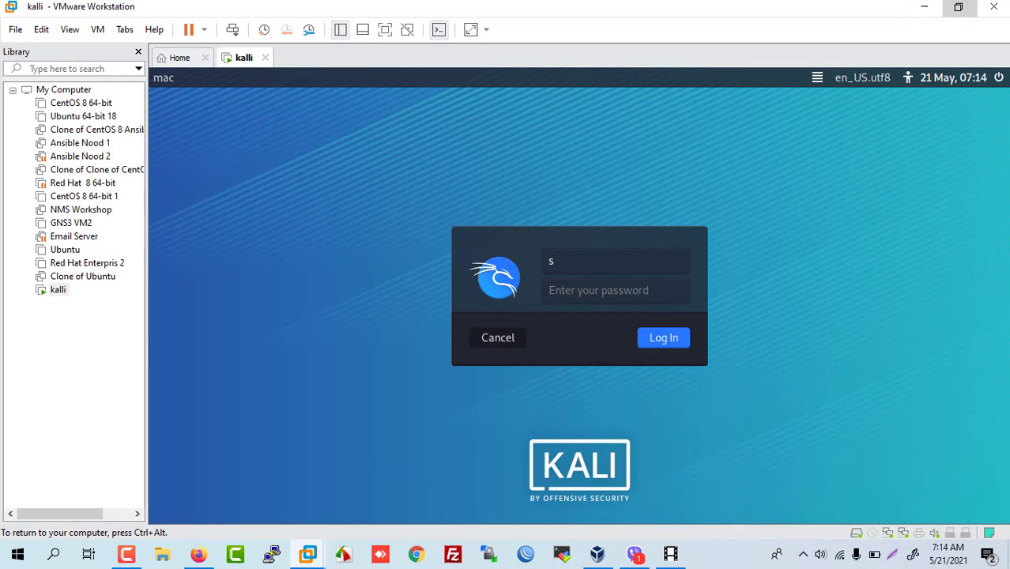
pyautogui.press('BackSpace')
pyautogui.write('silent')
pyautogui.press('Return')
pyautogui.write('kali')
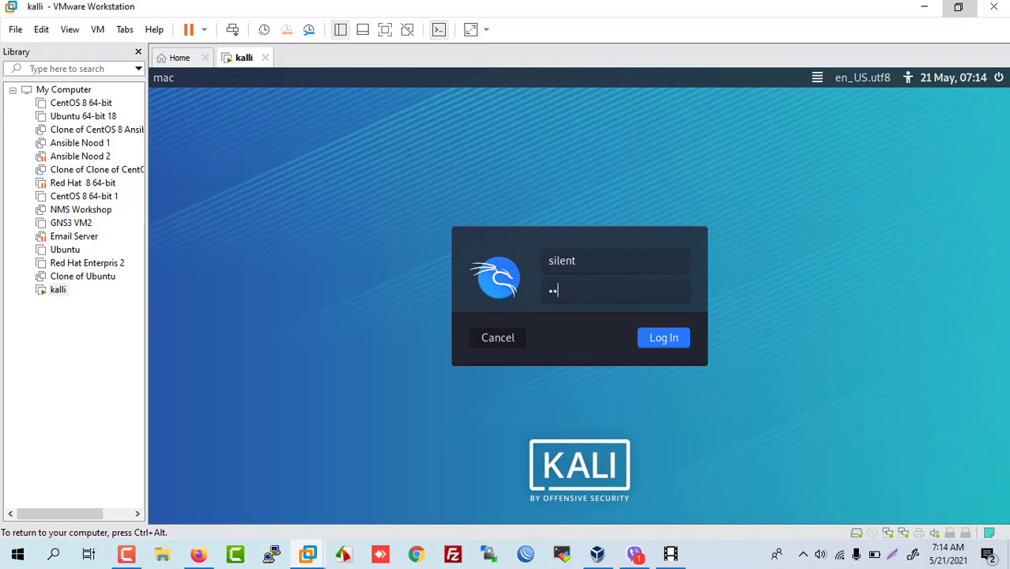
pyautogui.press('Return')
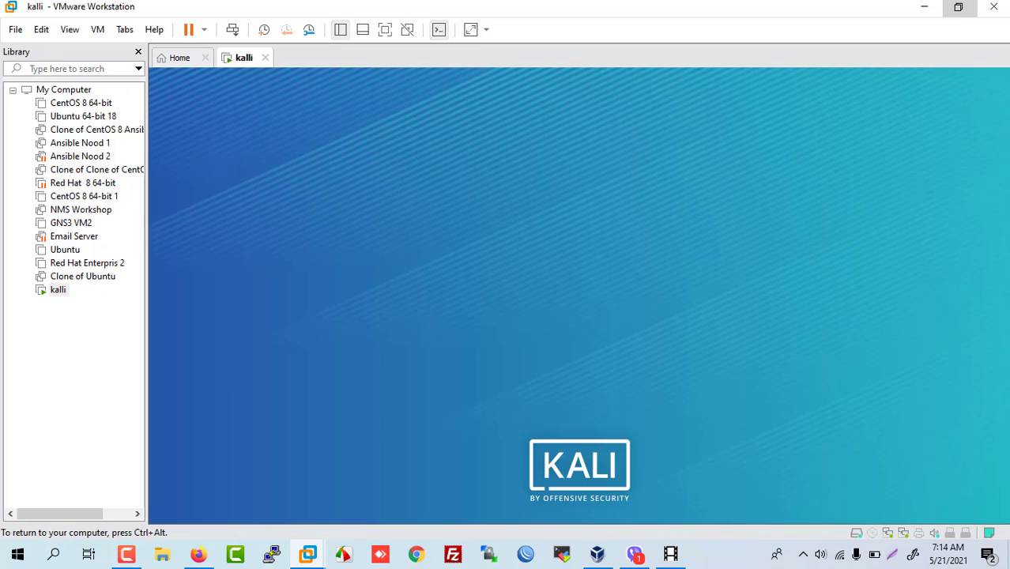
pyautogui.hotkey('ctrl', 'alt')
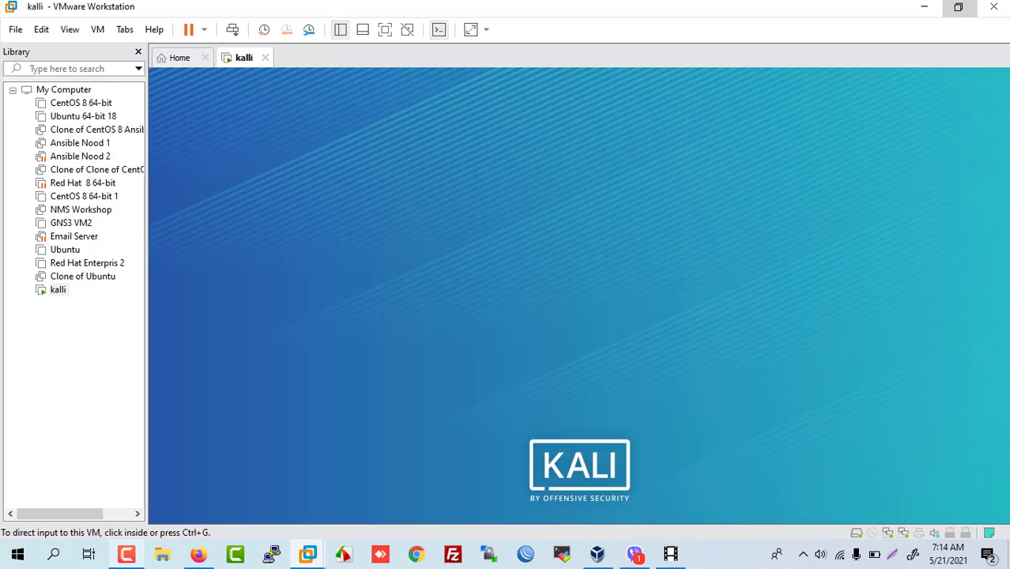
pyautogui.moveTo(126, 554)
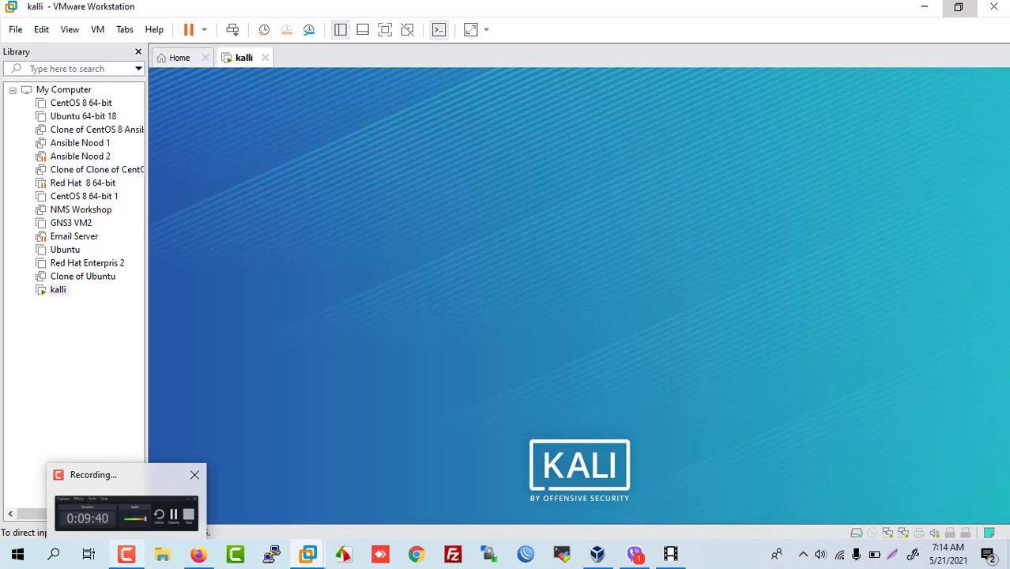
pyautogui.click(126, 554)
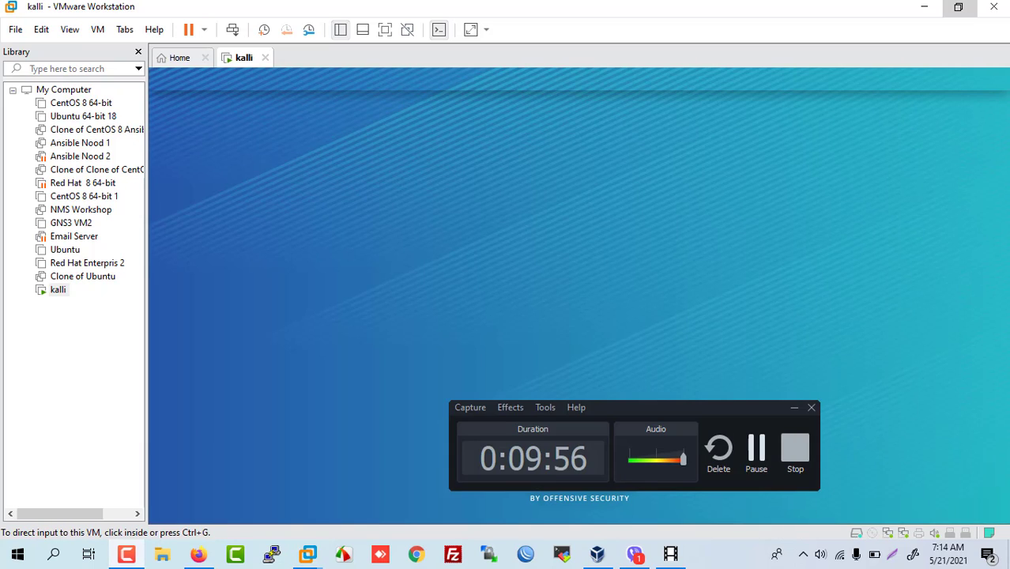
pyautogui.click(756, 452)
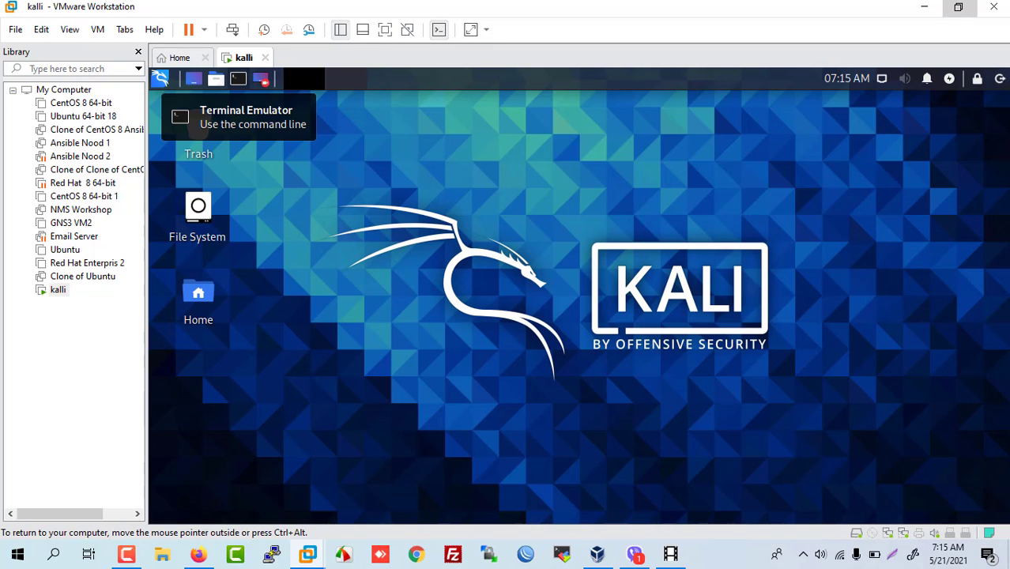
# Step: Open a terminal and run 'ip a' to list the network interfaces
pyautogui.click(238, 78)
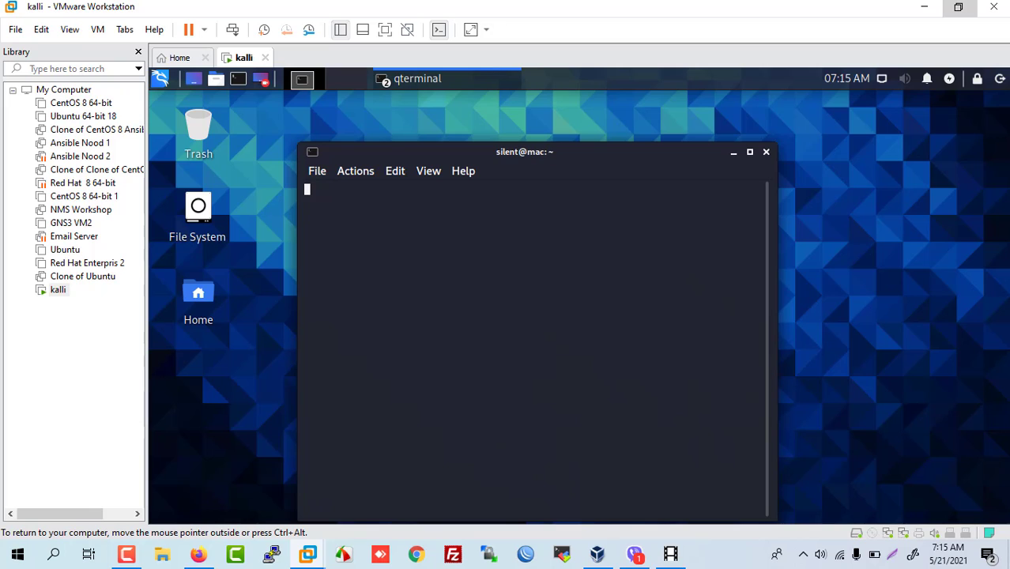
pyautogui.write('ip a')
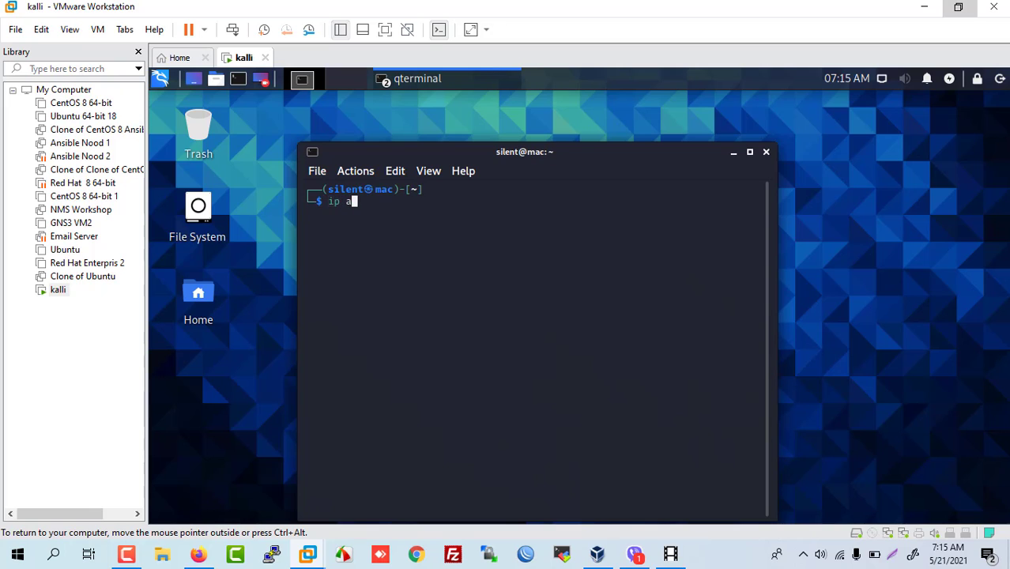
pyautogui.press('Return')
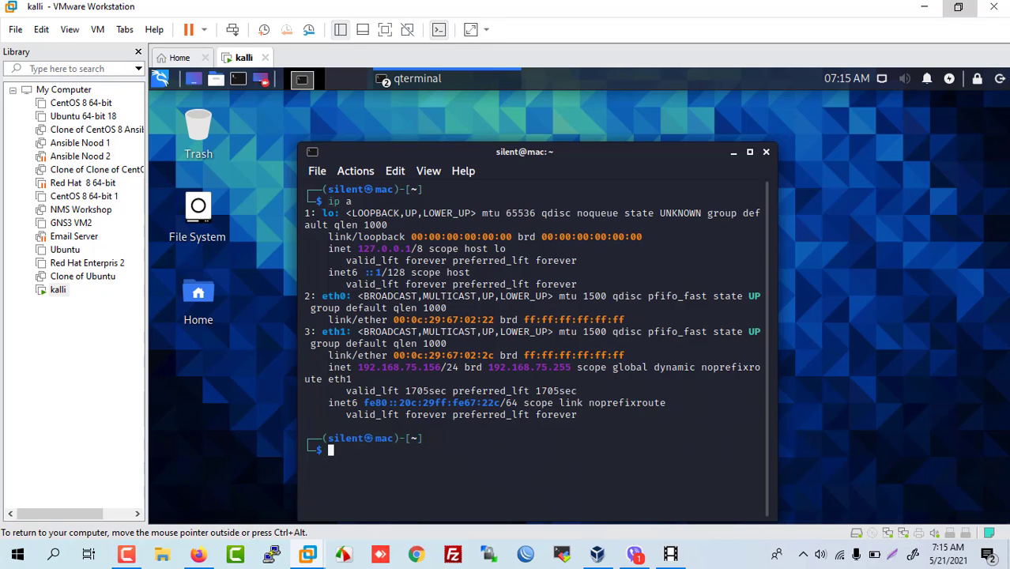
# Step: Run 'ping google.com' and maximize the terminal window
pyautogui.write('ping google.com')
pyautogui.press('Return')
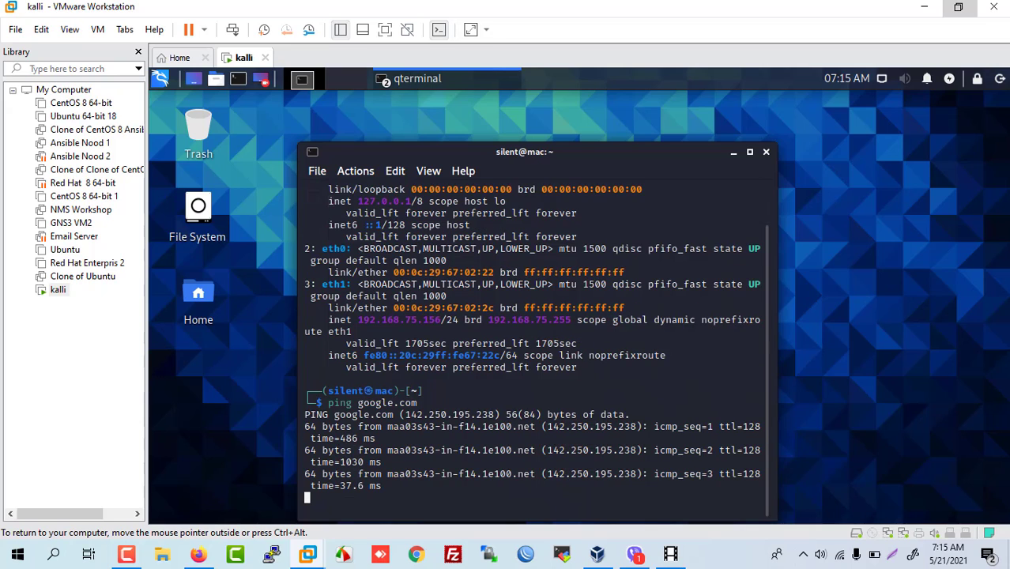
pyautogui.click(749, 152)
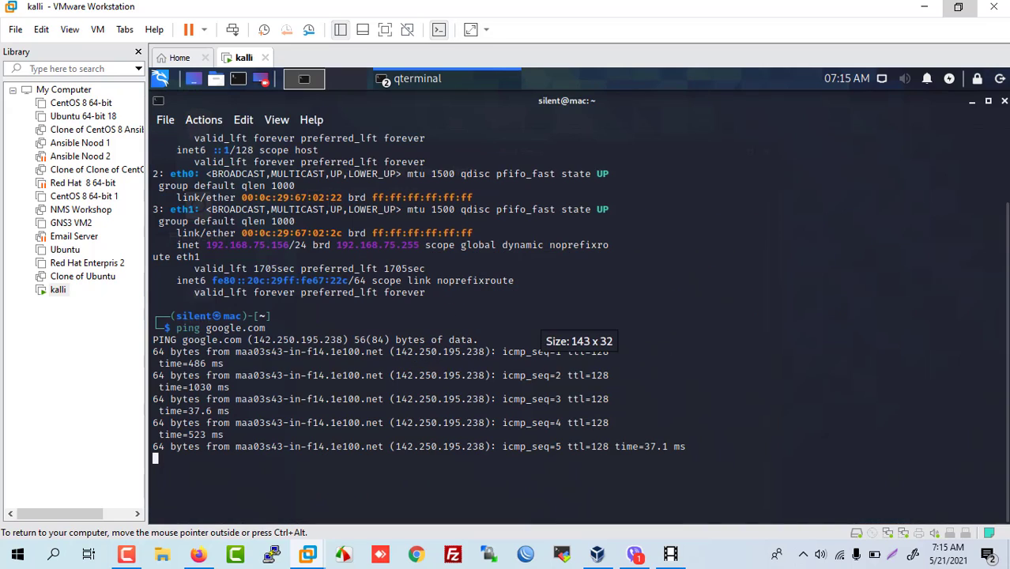
pyautogui.click(127, 554)
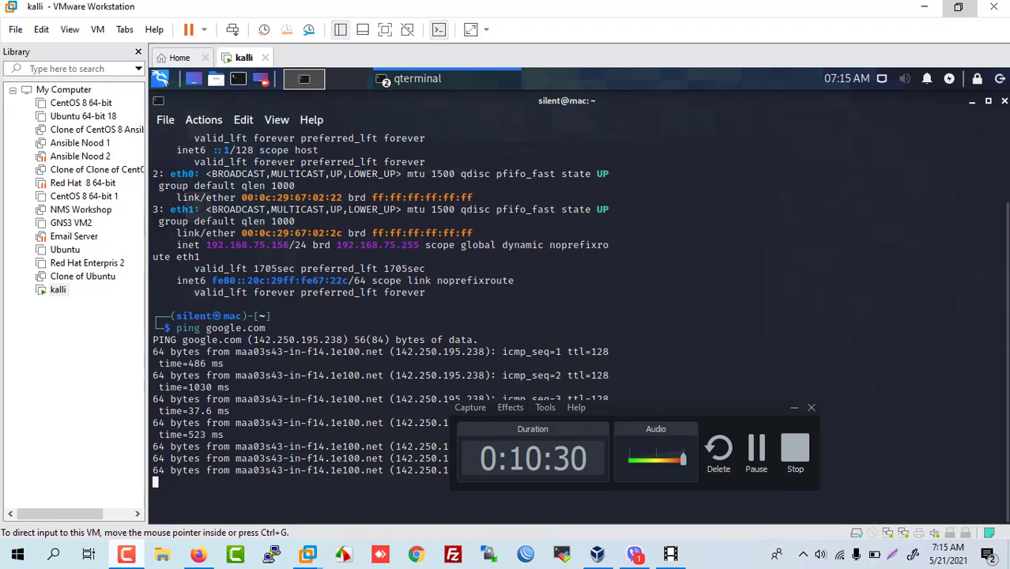